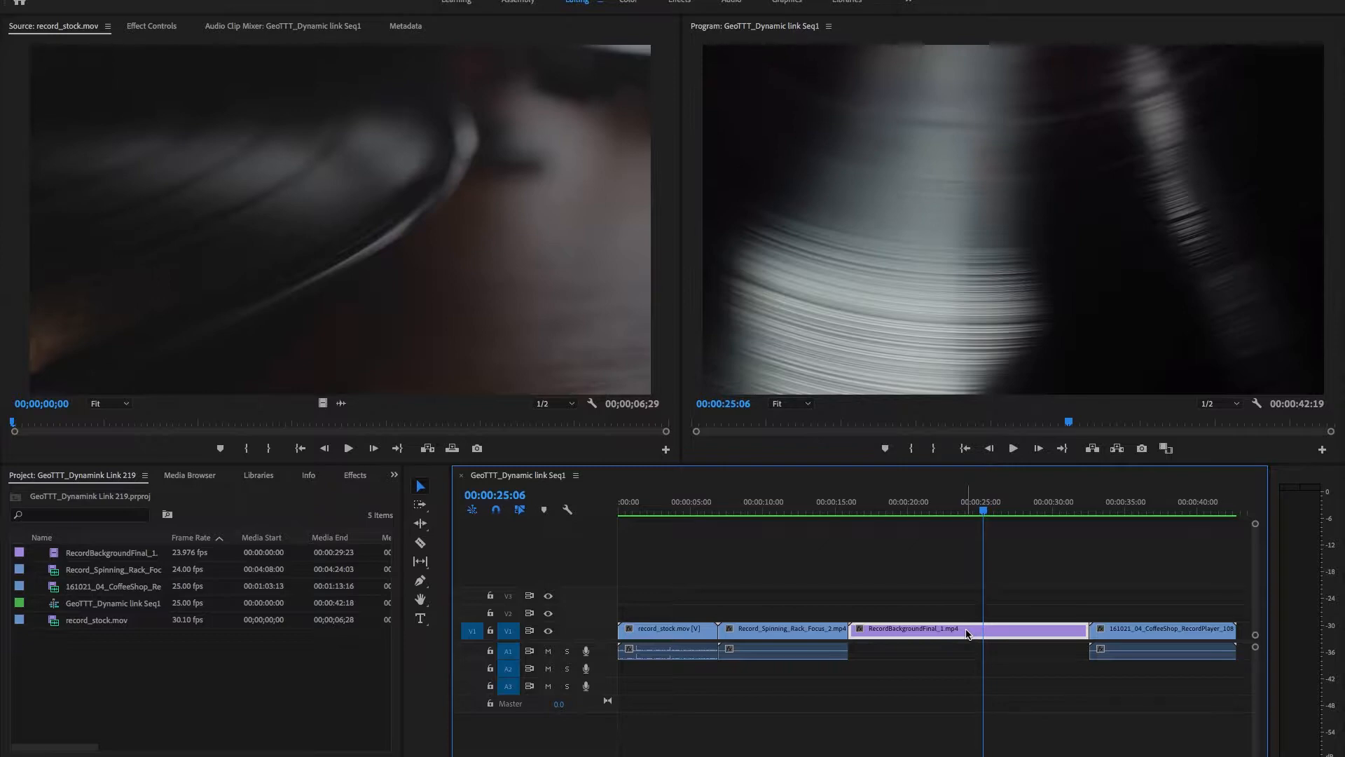
Step: Replace the RecordBackgroundFinal_1.mp4 clip in the sequence with an After Effects composition and open the linked composition there
right_click(968, 634)
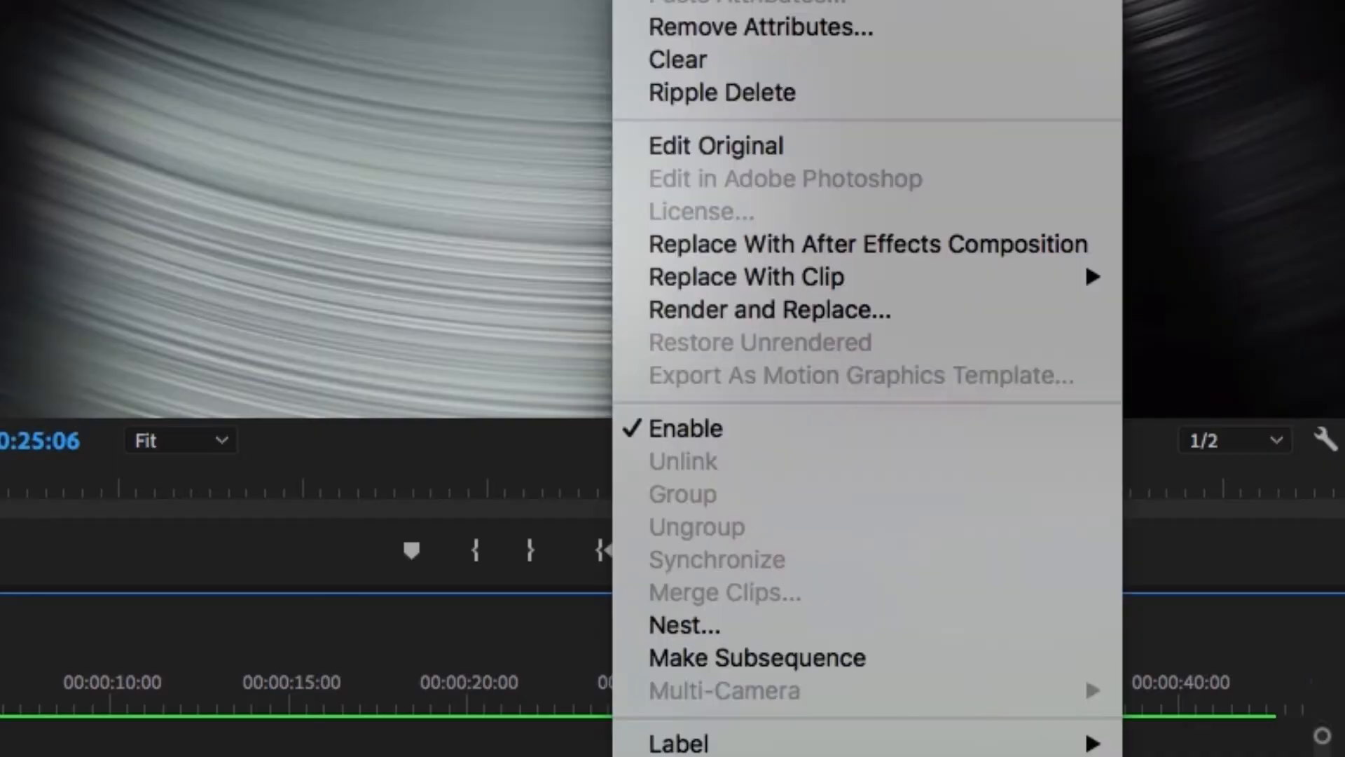
click(751, 246)
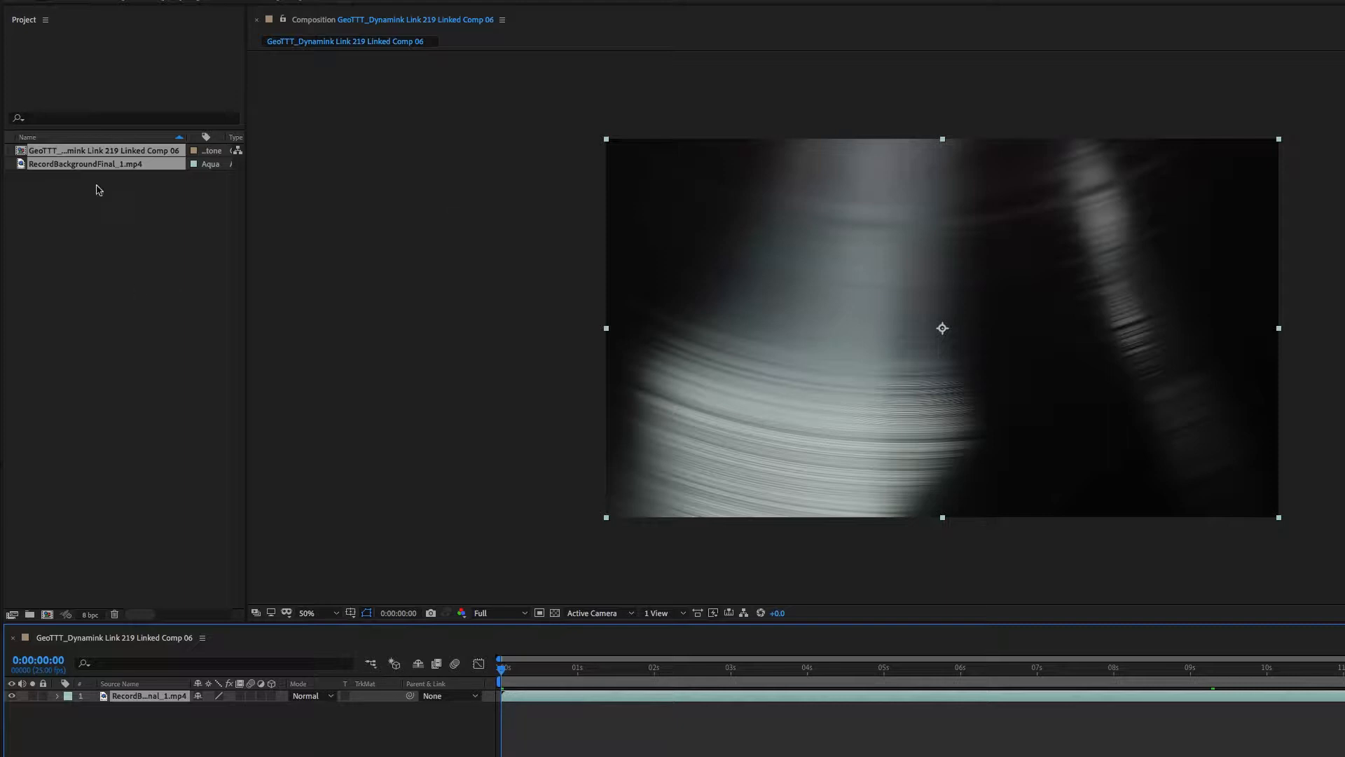
click(91, 220)
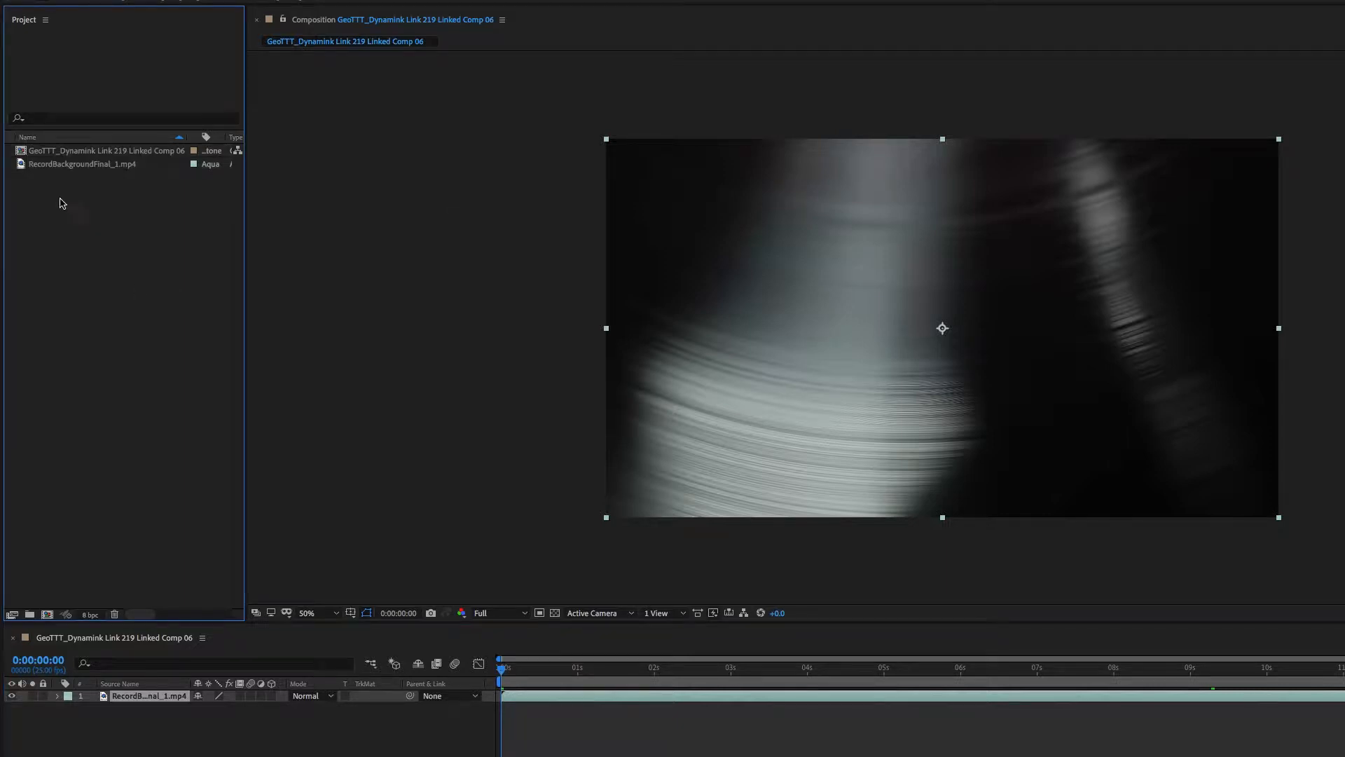
click(22, 153)
double_click(21, 152)
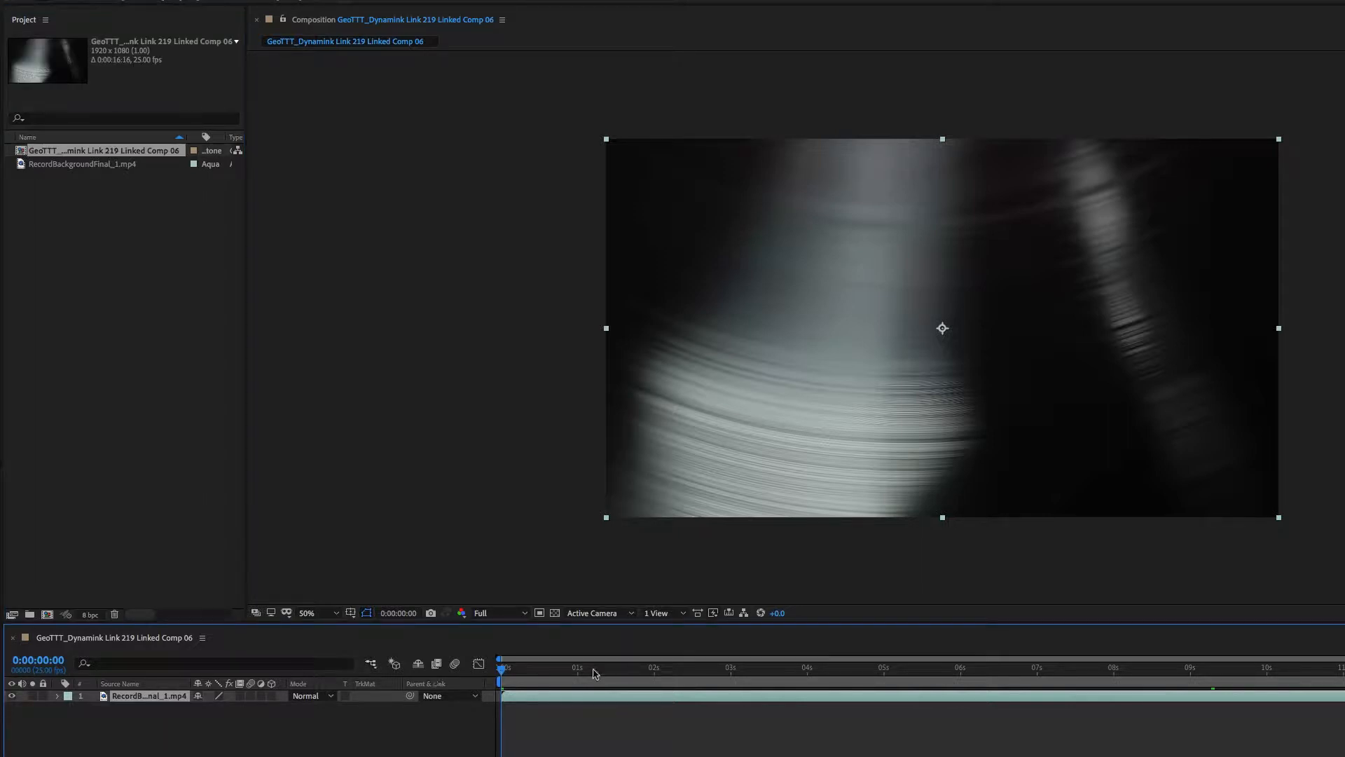
drag(503, 670, 464, 658)
Step: Switch to Illustrator and examine the artwork's layer structure by hiding all three layers and showing them again one by one
key(super+Tab)
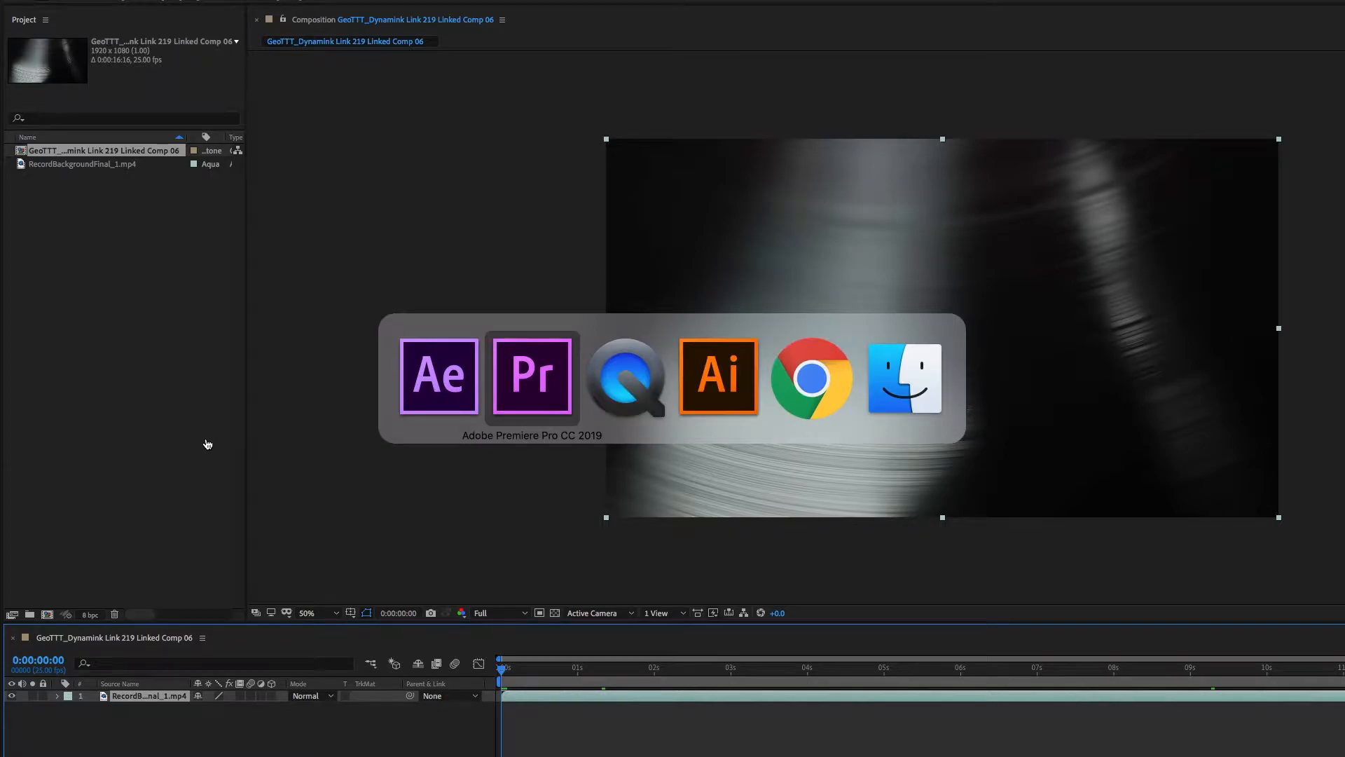
key(super+Tab)
key(super+Tab)
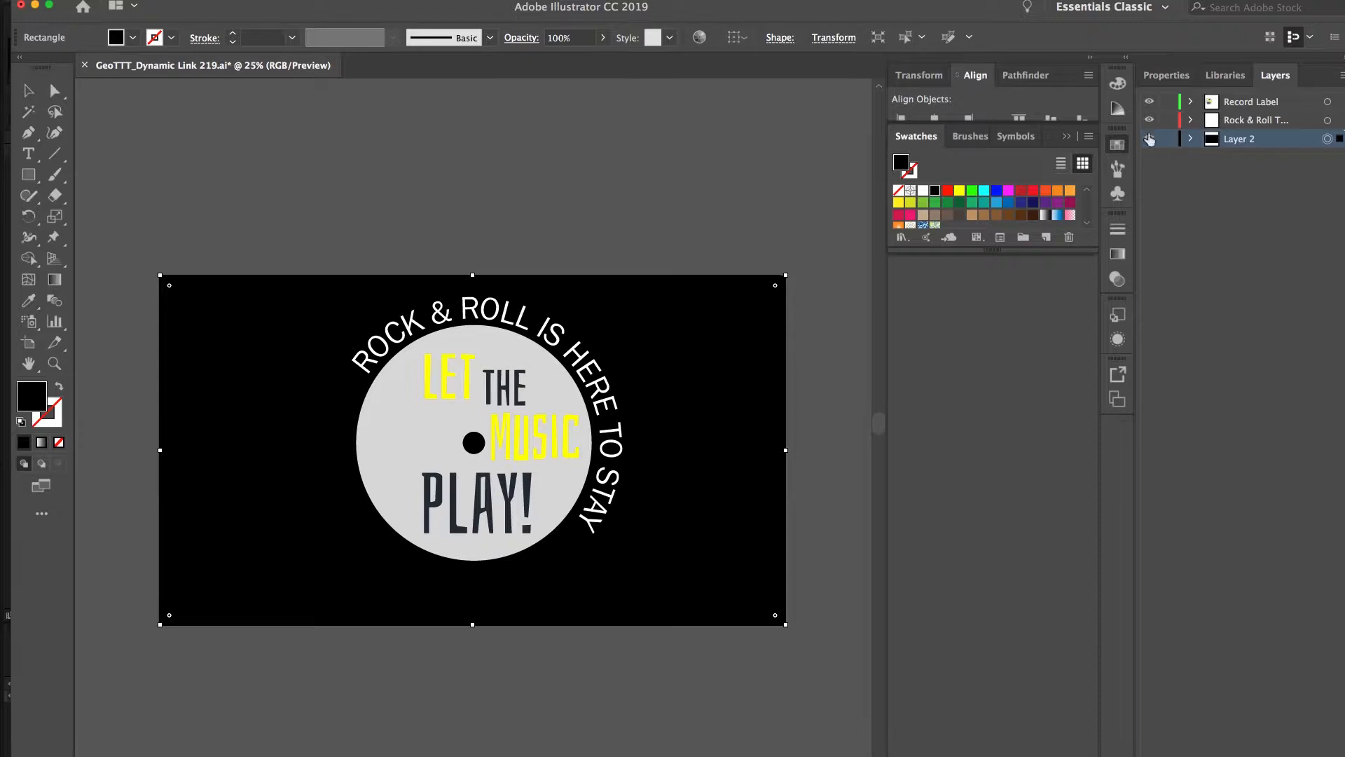
click(1149, 120)
click(1149, 139)
click(1148, 103)
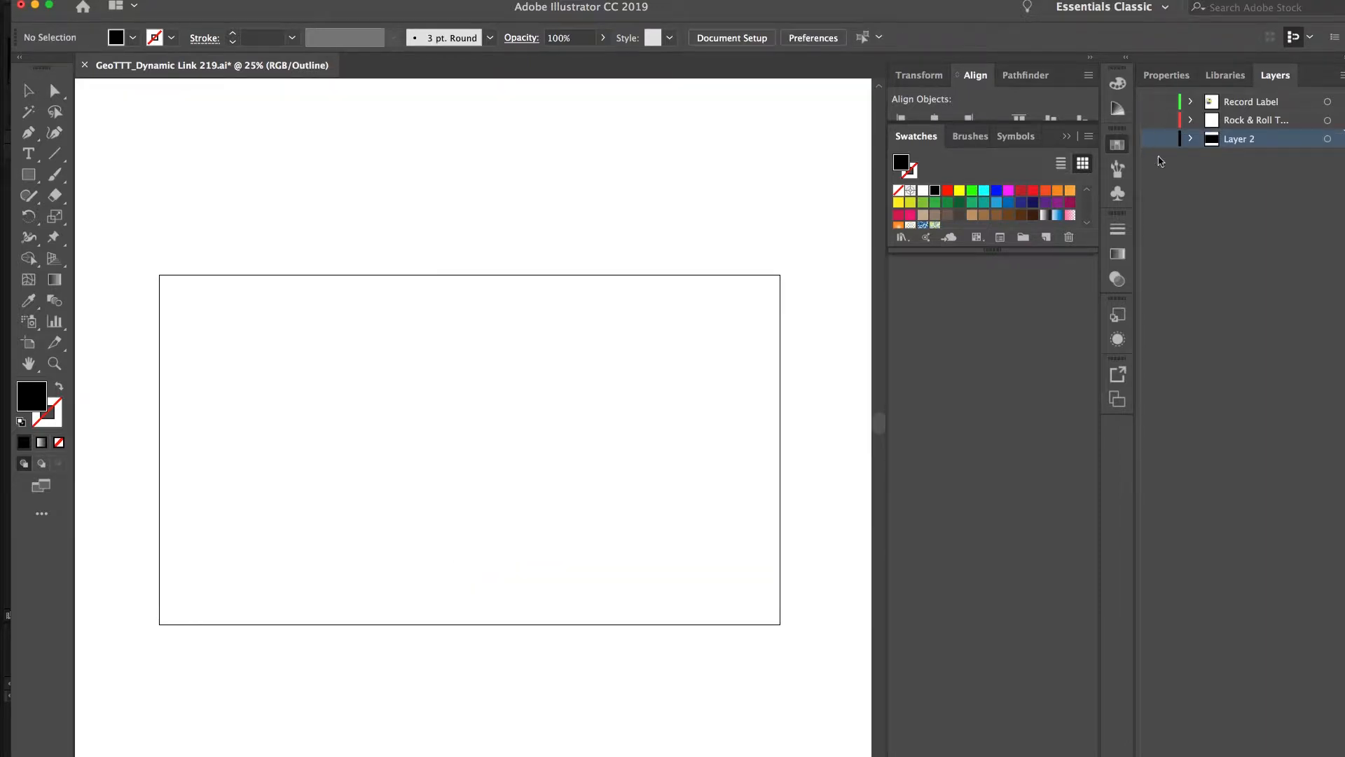
click(1149, 120)
key(super+y)
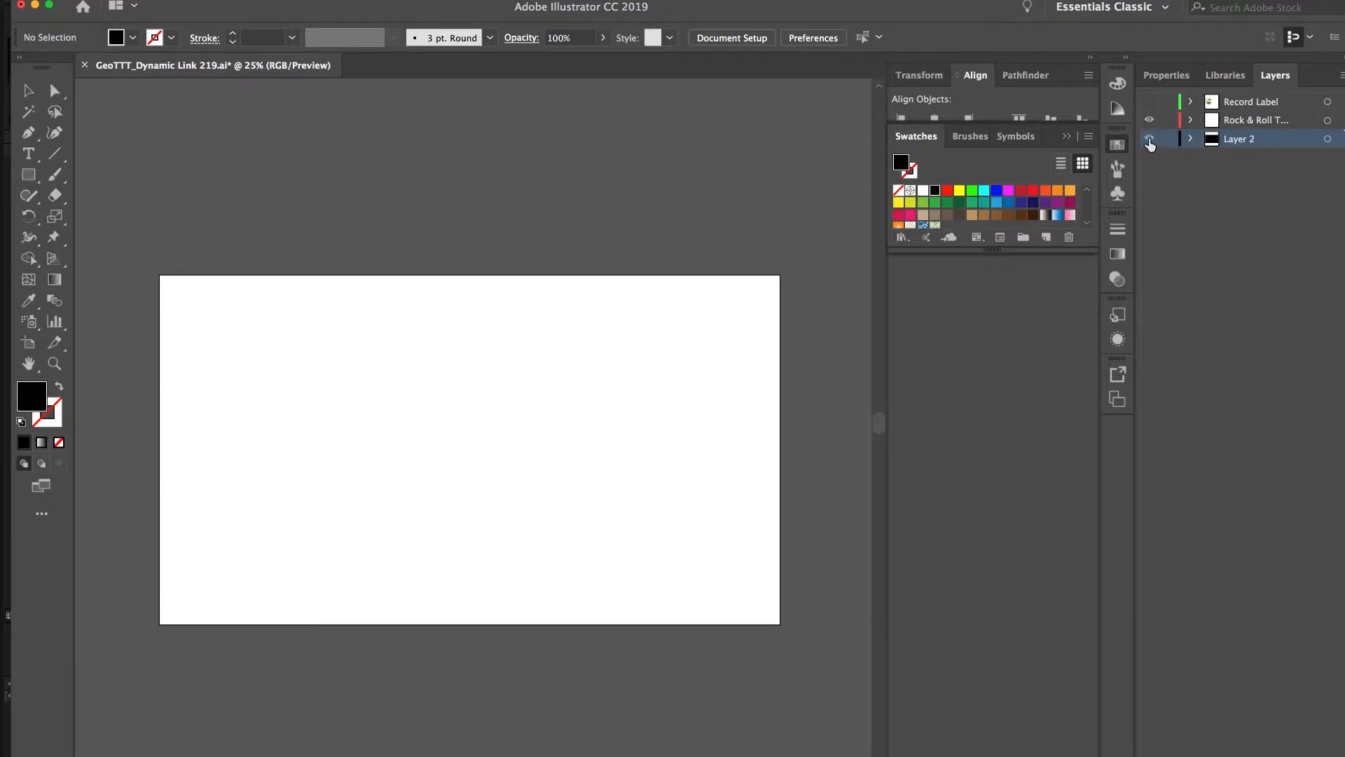
click(1150, 139)
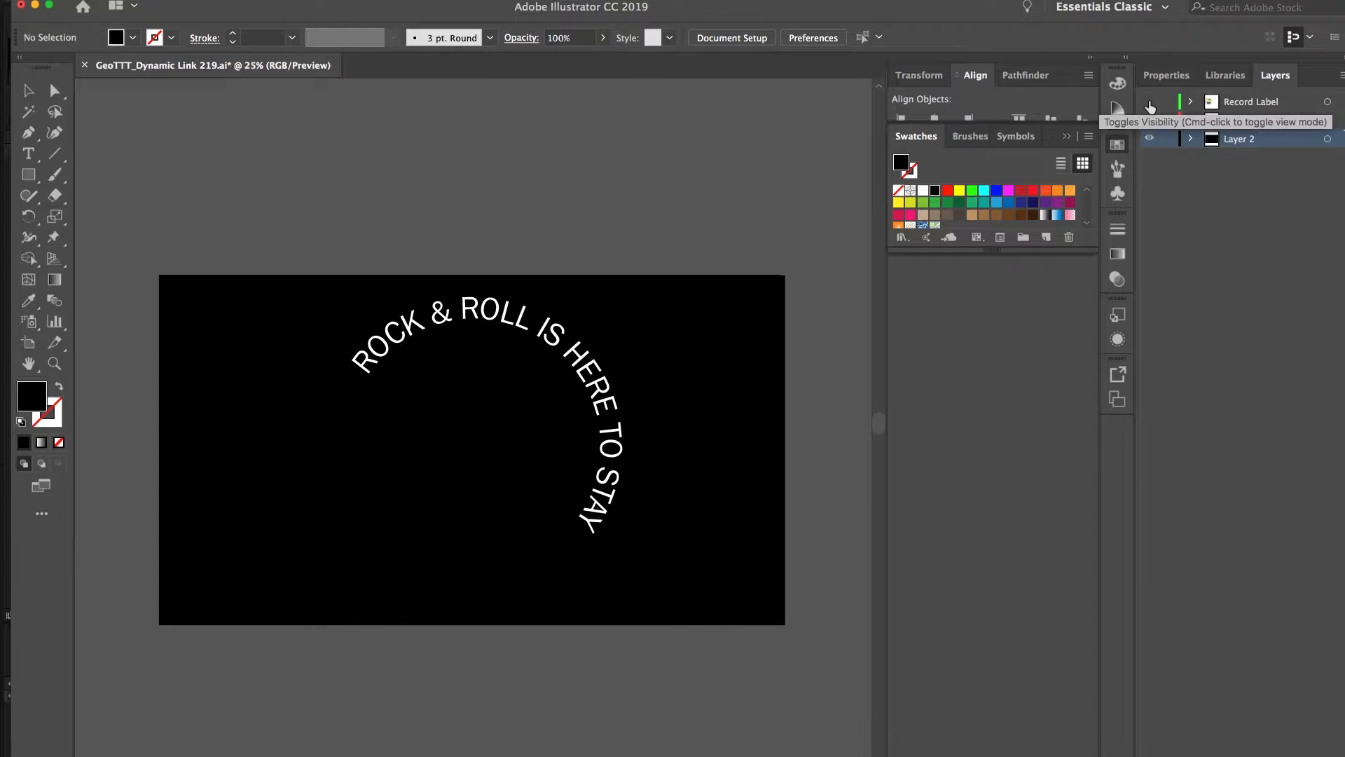
click(1150, 103)
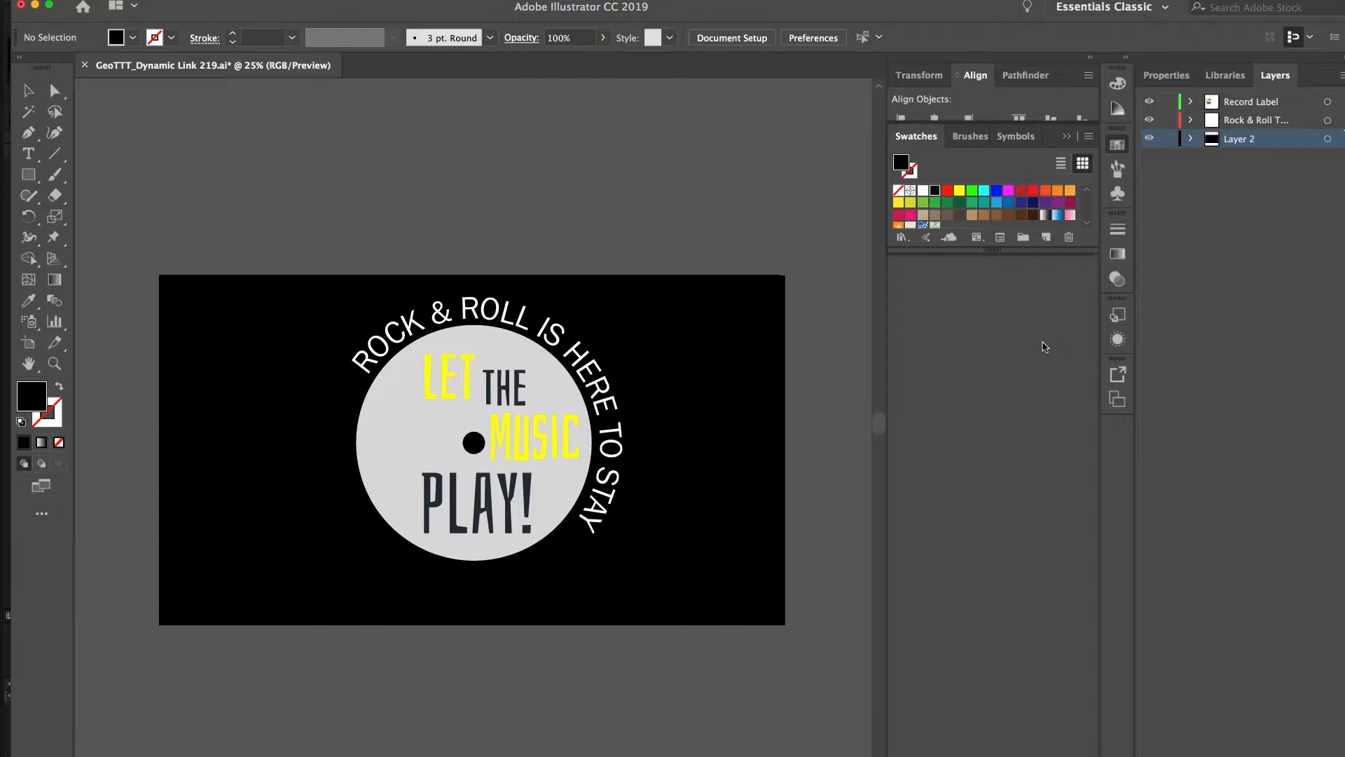
Step: Save the Illustrator artwork and import GeoTTT_Dynamic Link 219.ai into After Effects as a composition with layer-size footage
key(super+s)
key(super+Tab)
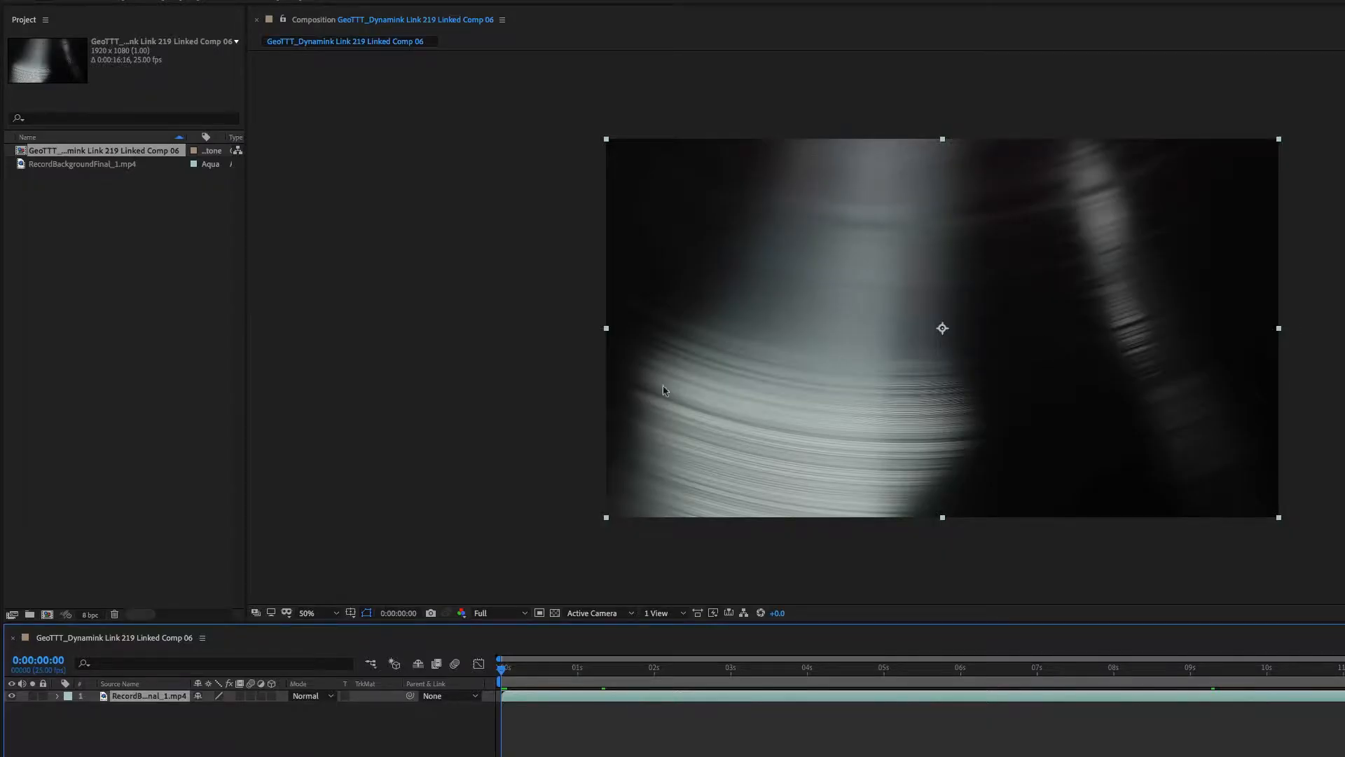
click(102, 332)
double_click(102, 332)
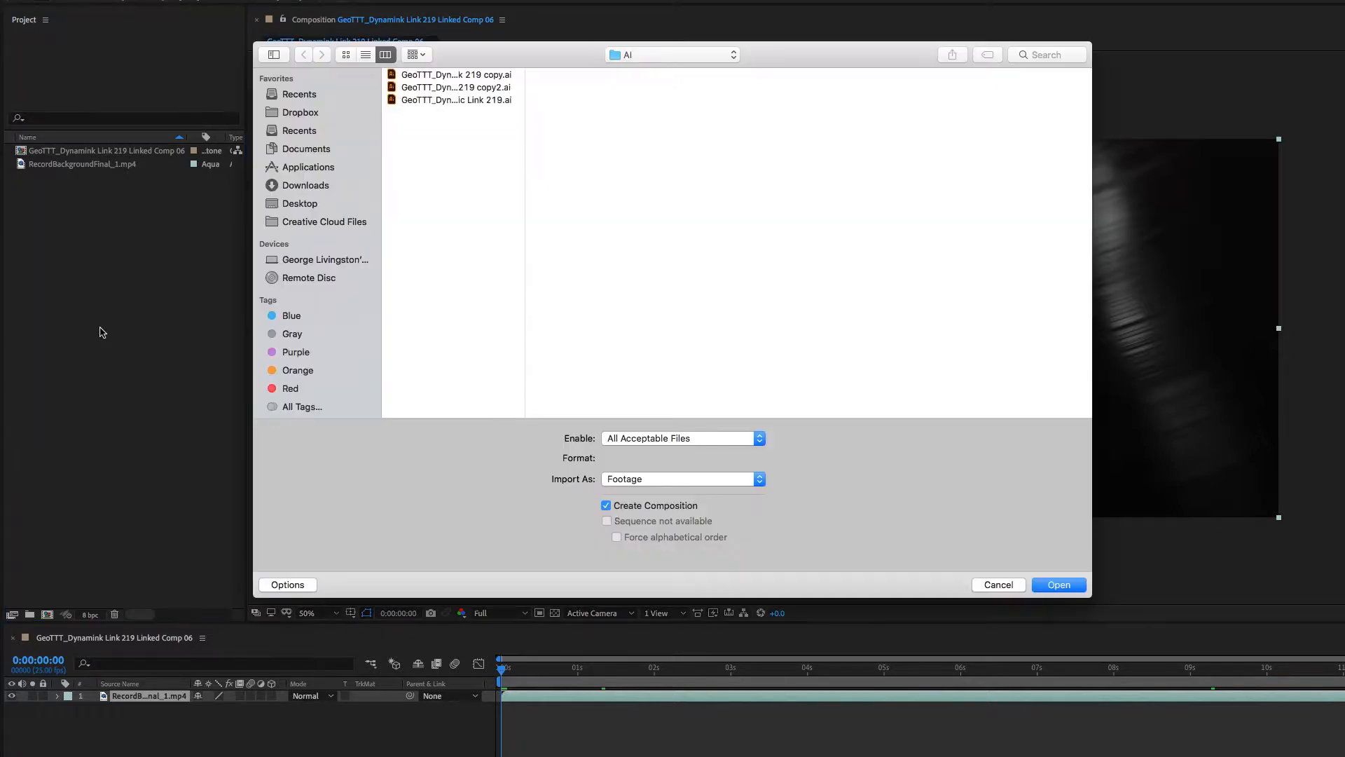
double_click(439, 100)
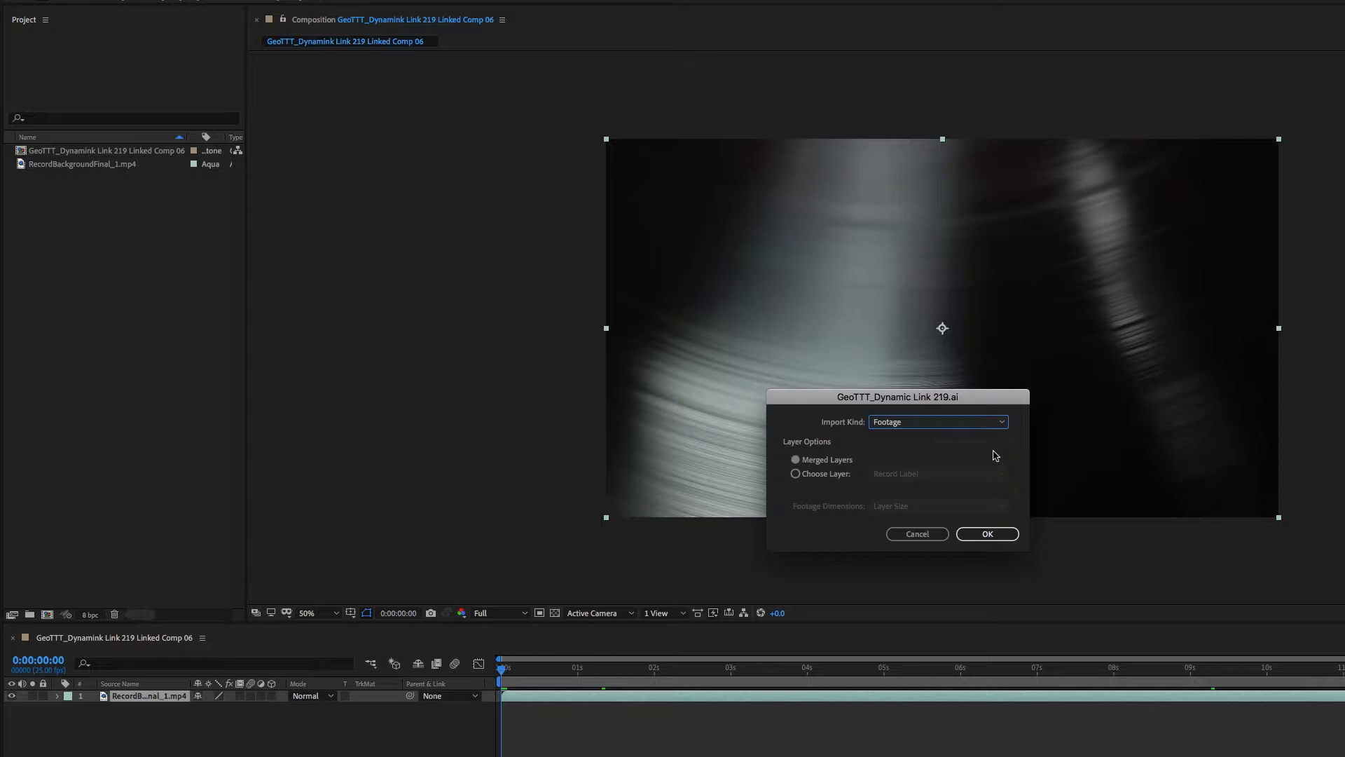
click(1004, 423)
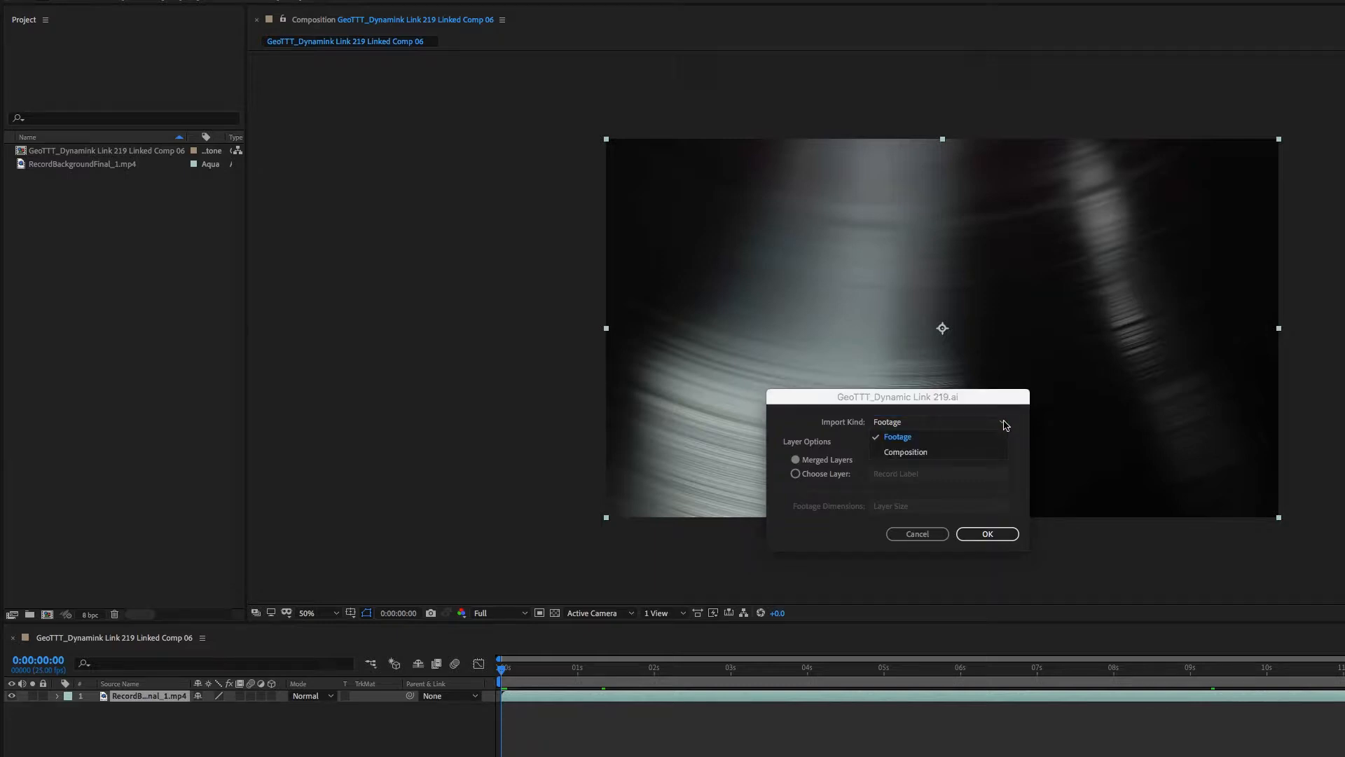
click(947, 456)
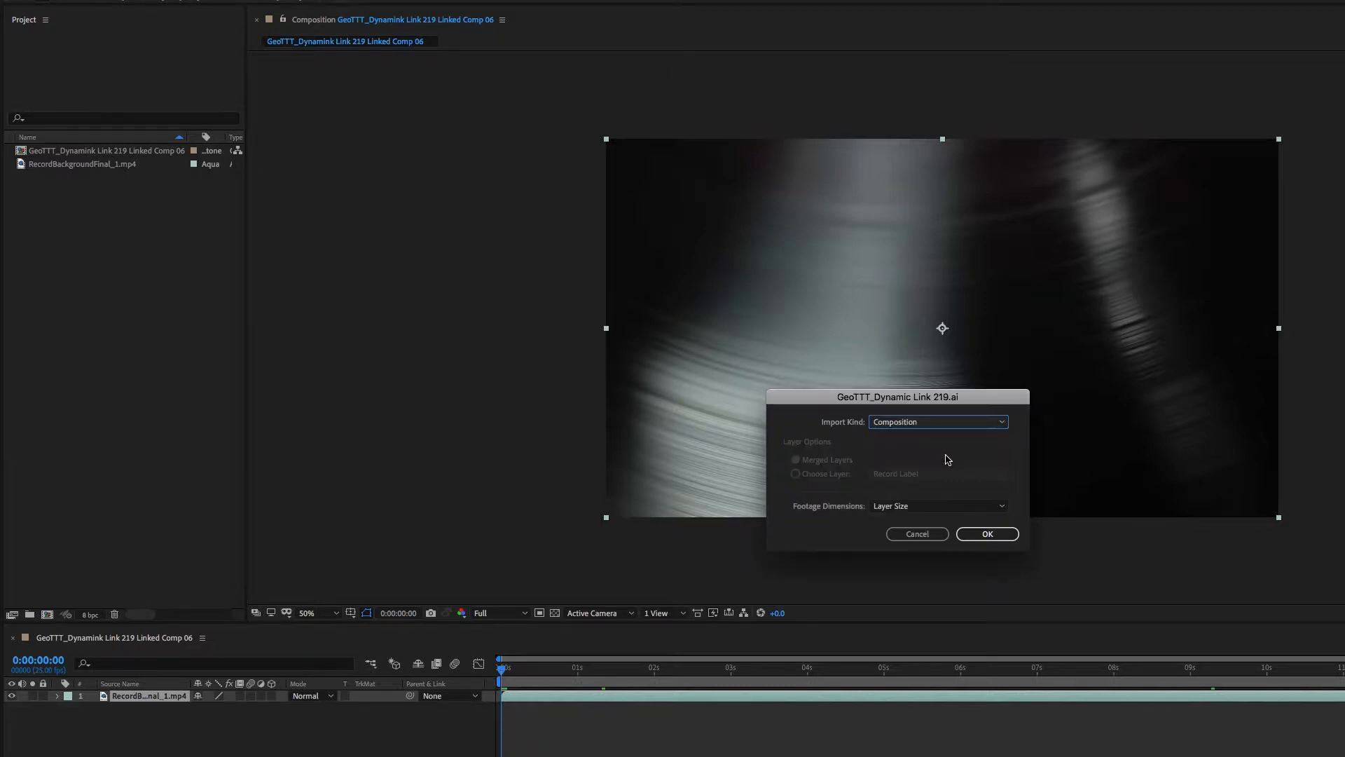
click(993, 536)
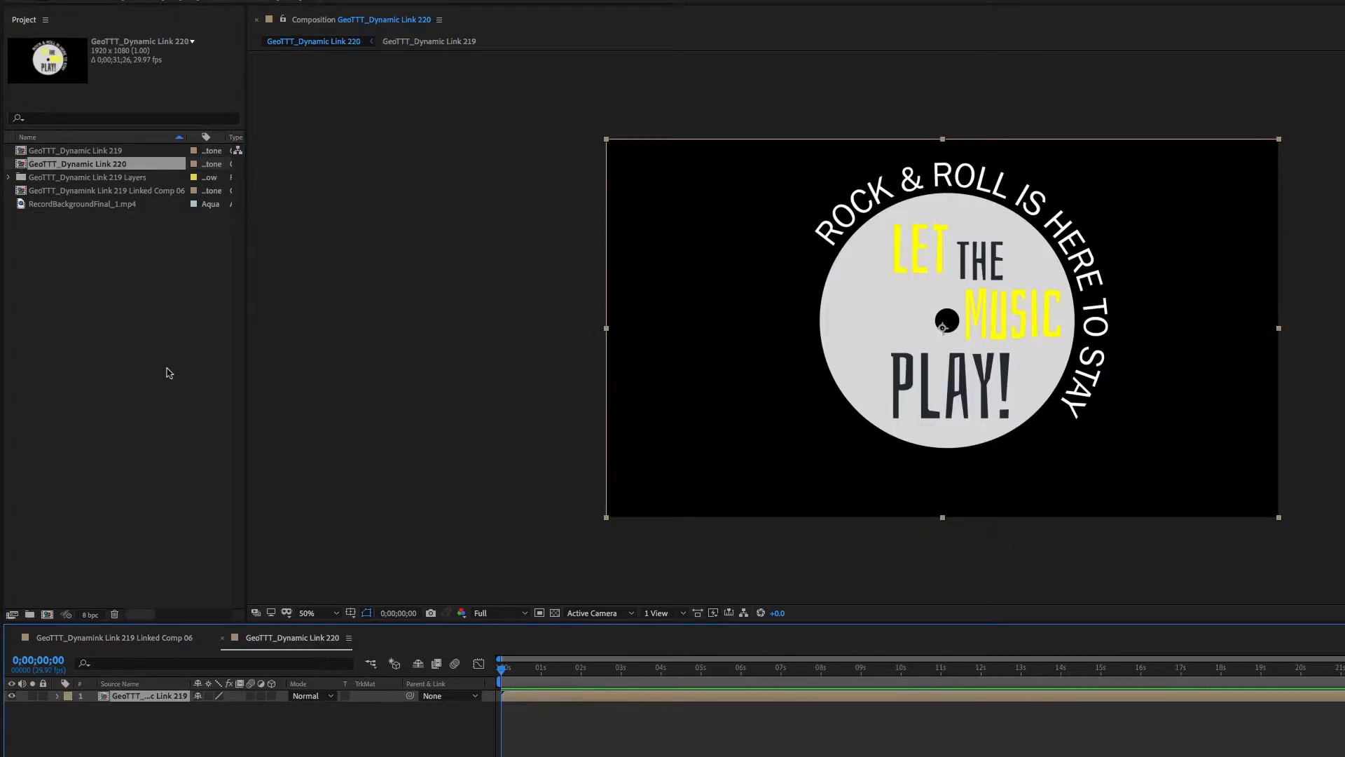
Step: Add the imported GeoTTT_Dynamic Link 219 composition above the record footage in the Linked Comp 06 timeline
click(22, 192)
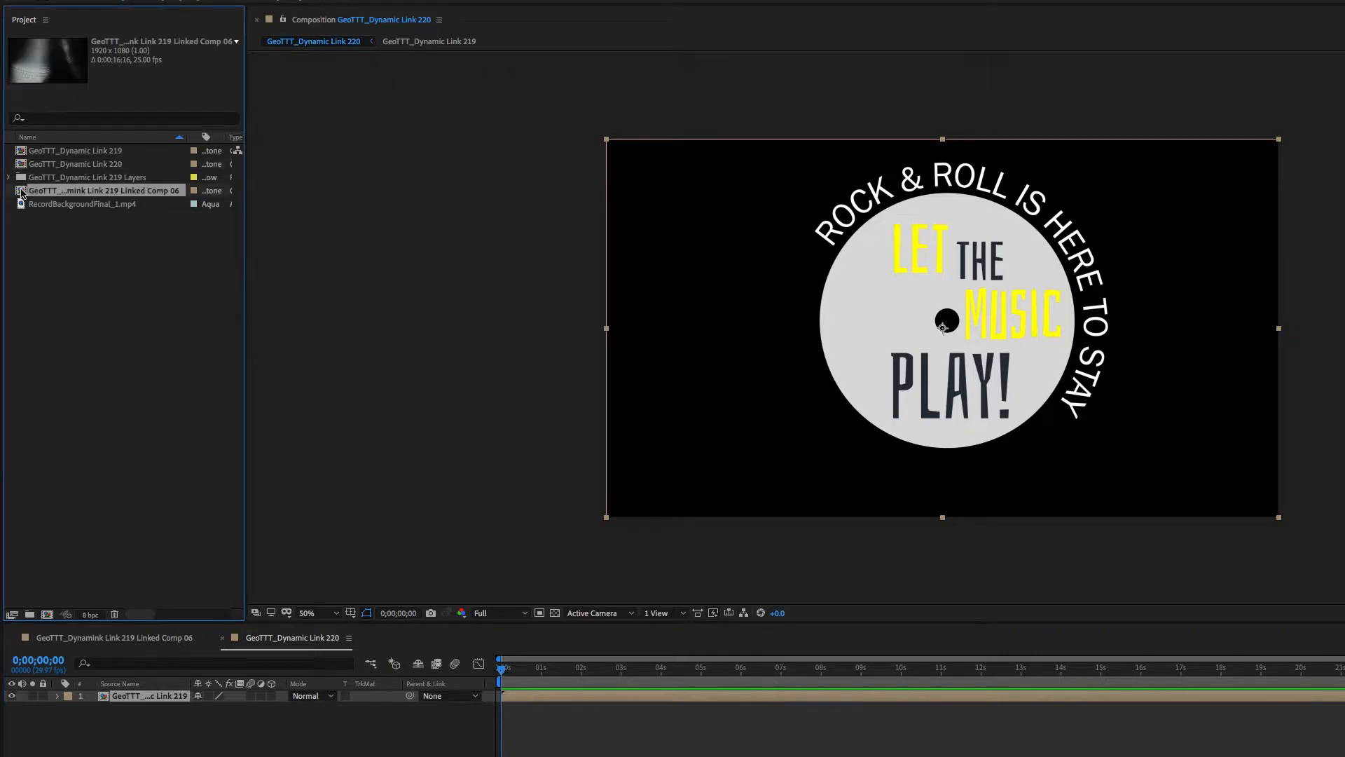
double_click(21, 192)
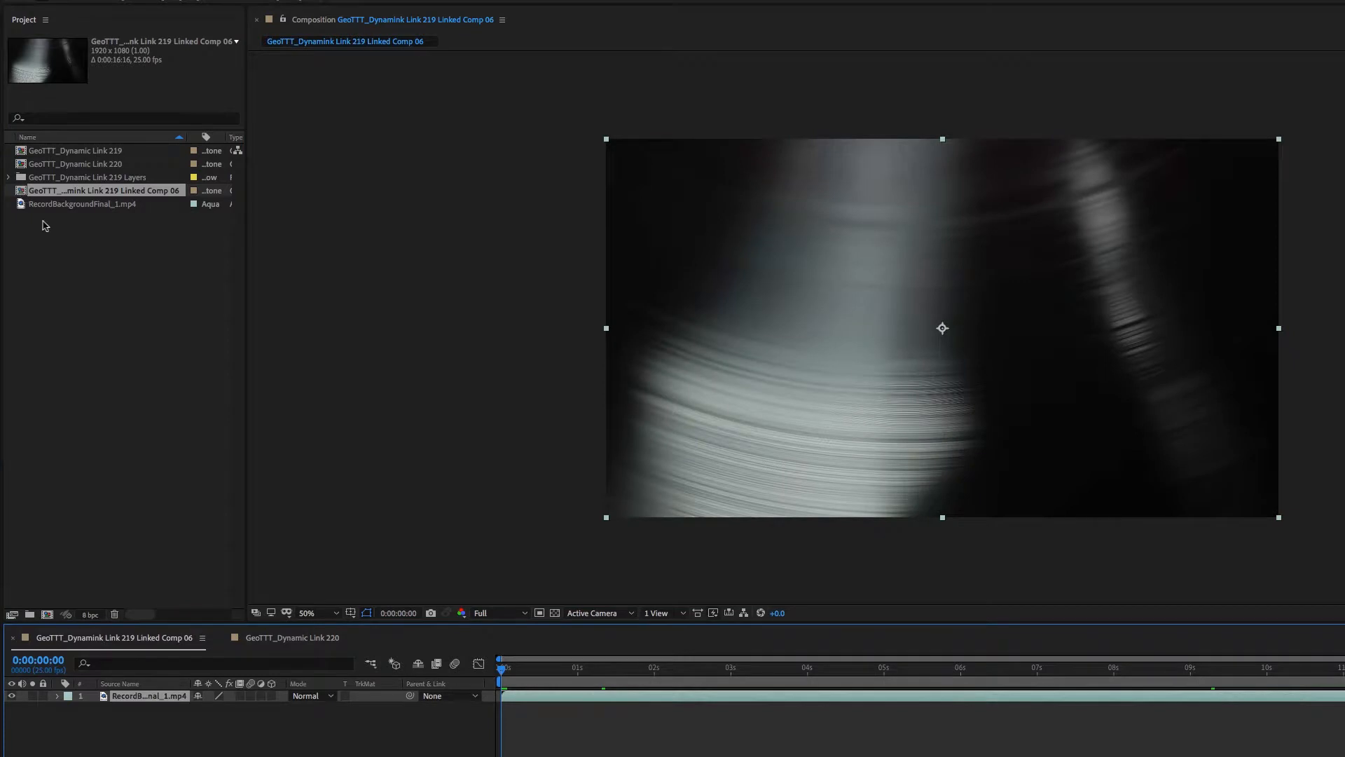
click(22, 153)
double_click(21, 153)
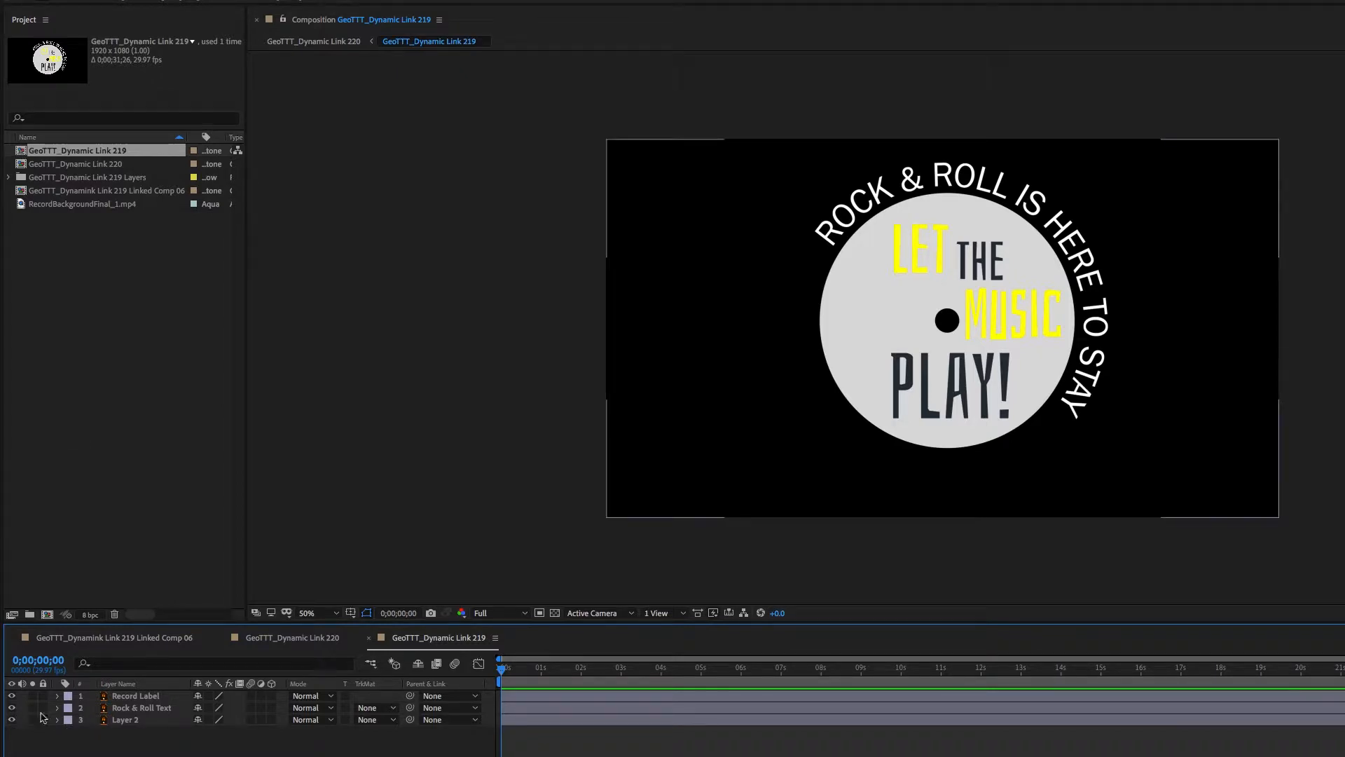
click(74, 641)
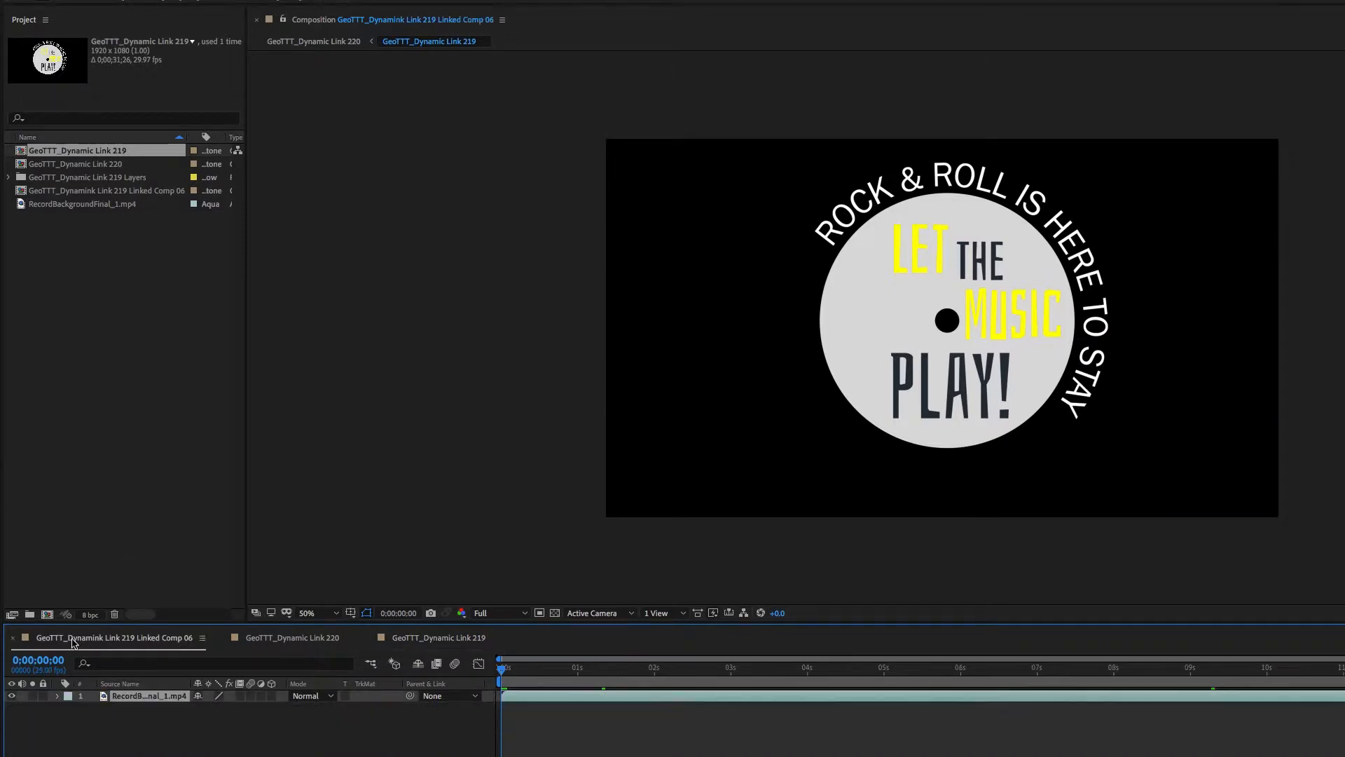
drag(24, 154, 139, 696)
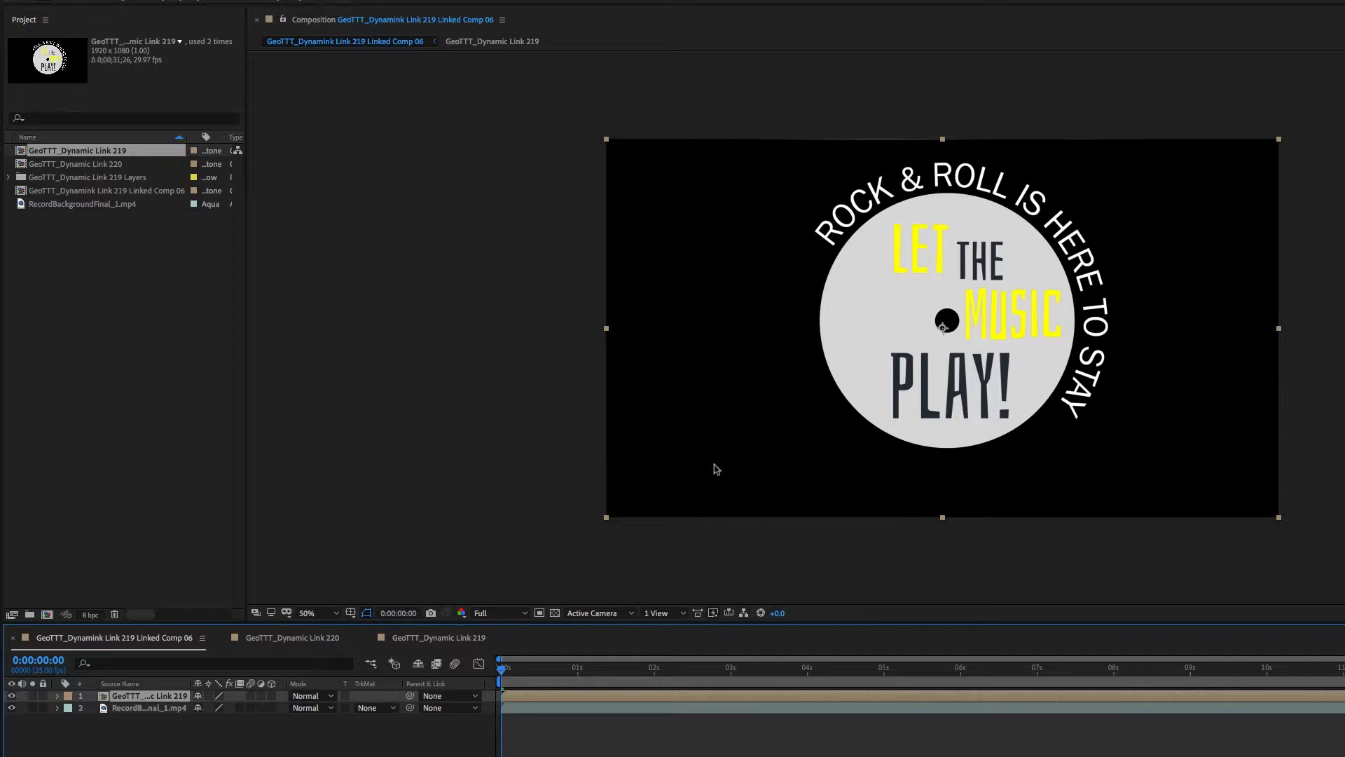
Step: Hide the black Layer 2 inside the nested GeoTTT_Dynamic Link 219 composition and check the linked clip in Premiere Pro
double_click(103, 698)
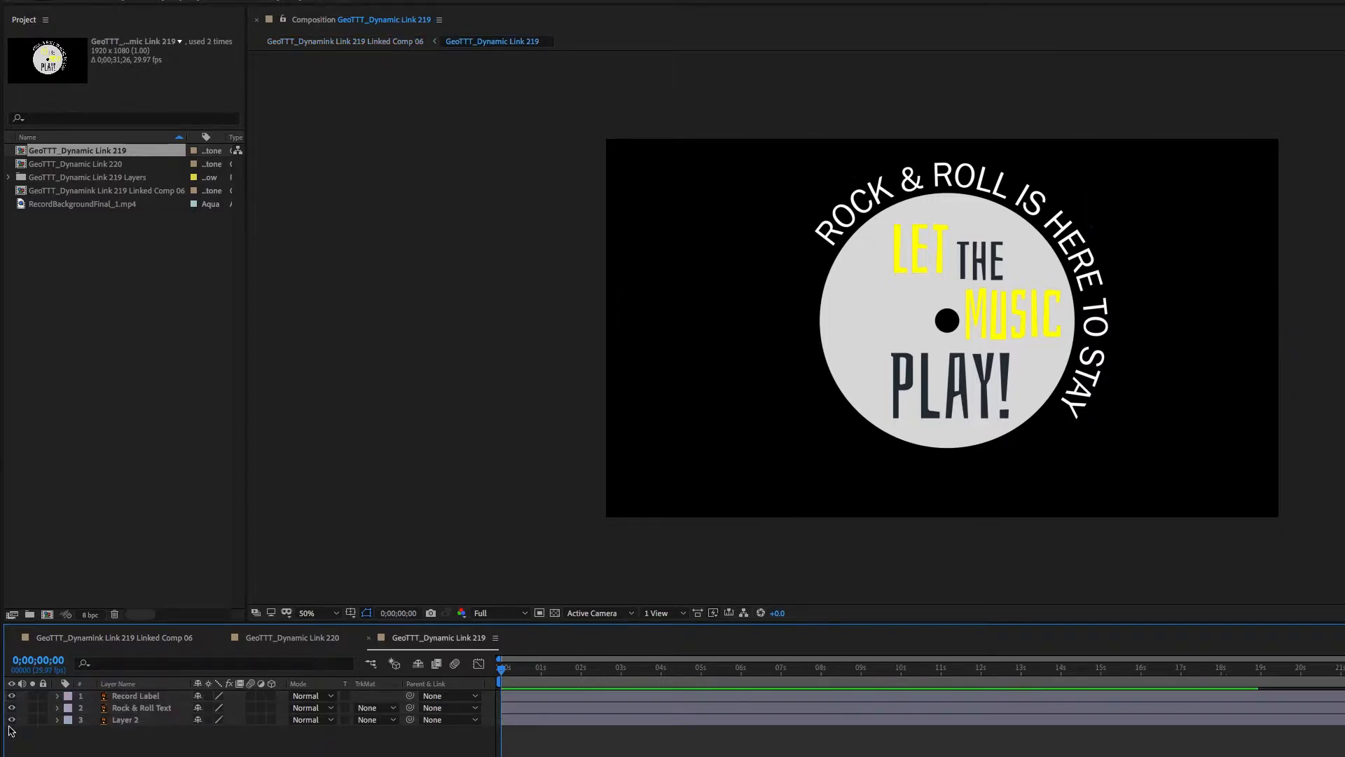
click(95, 639)
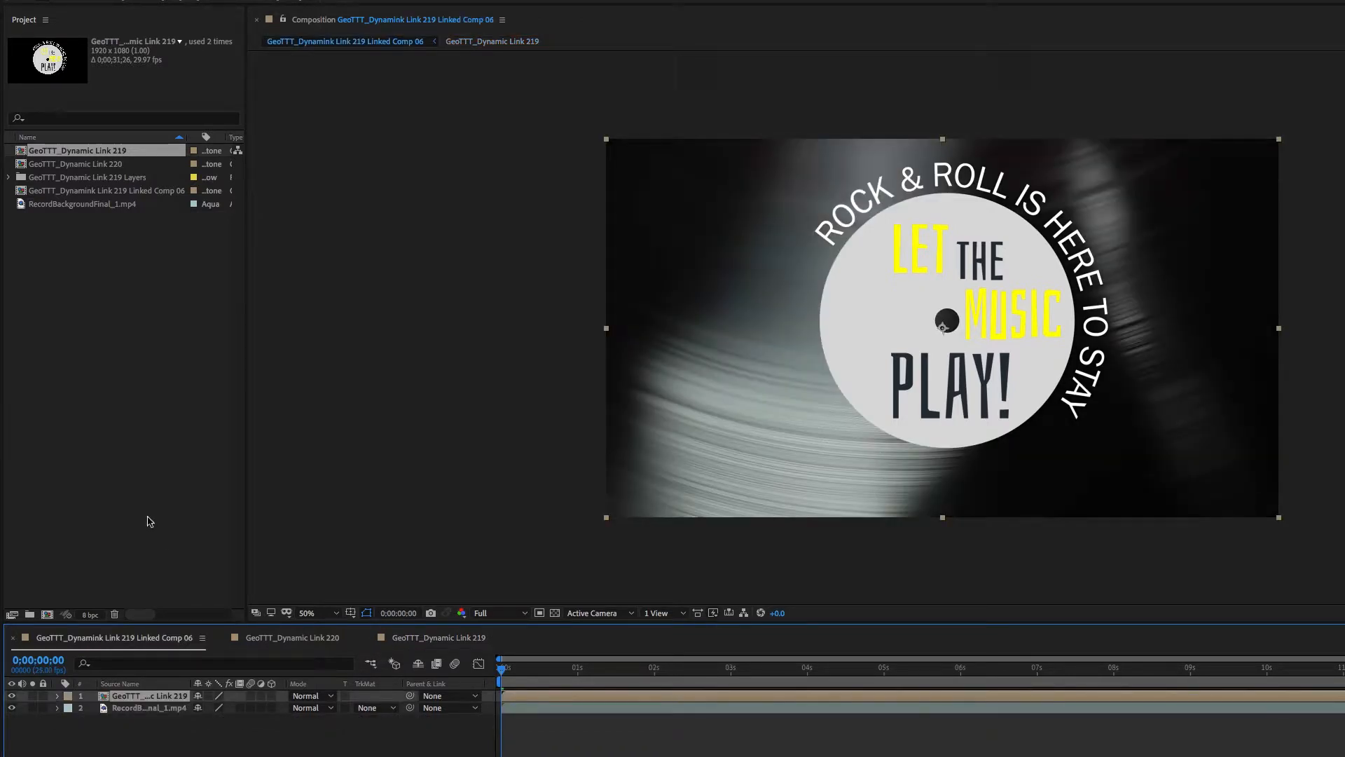
key(super+Tab)
key(super+Tab)
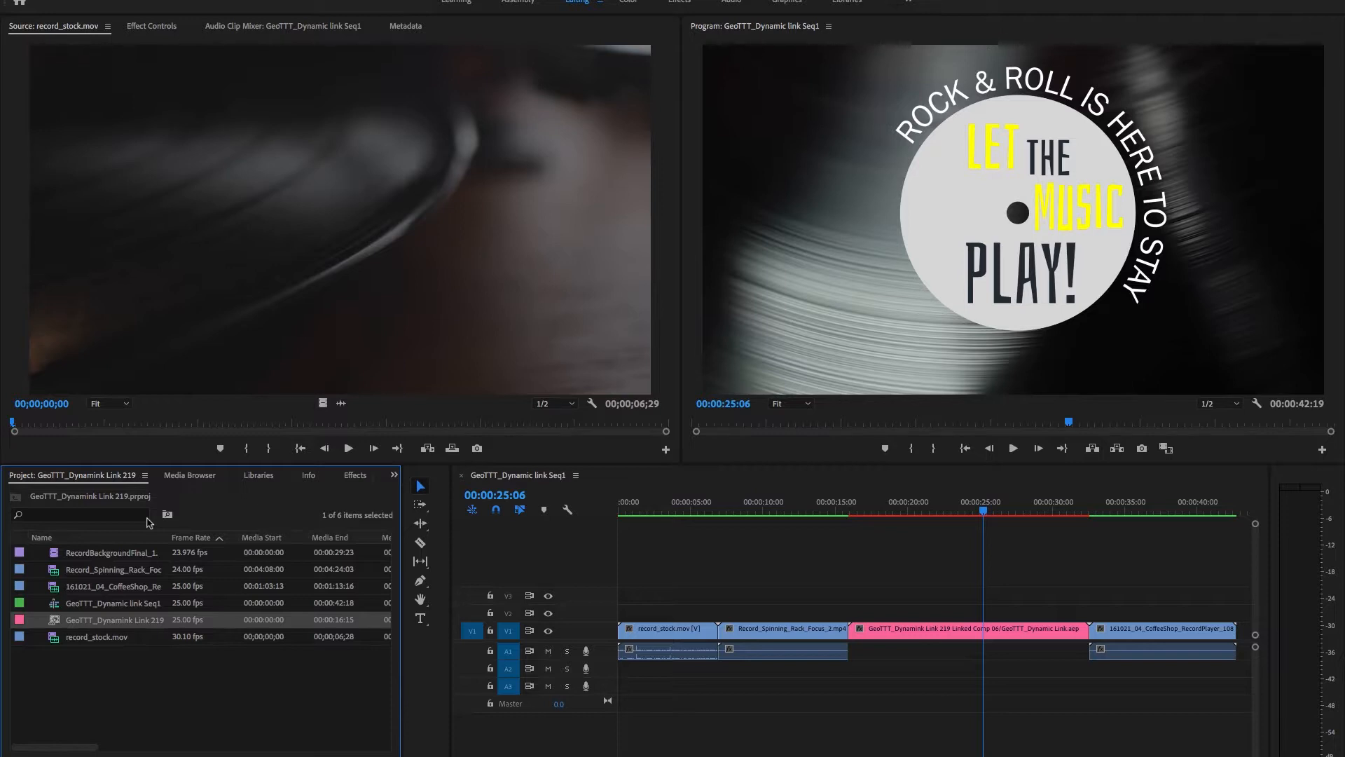
Step: Back in After Effects, animate the Rock & Roll Text layer's rotation over multiple turns with keyframes at 0;00;00;00 and 0;00;07;29
key(super+Tab)
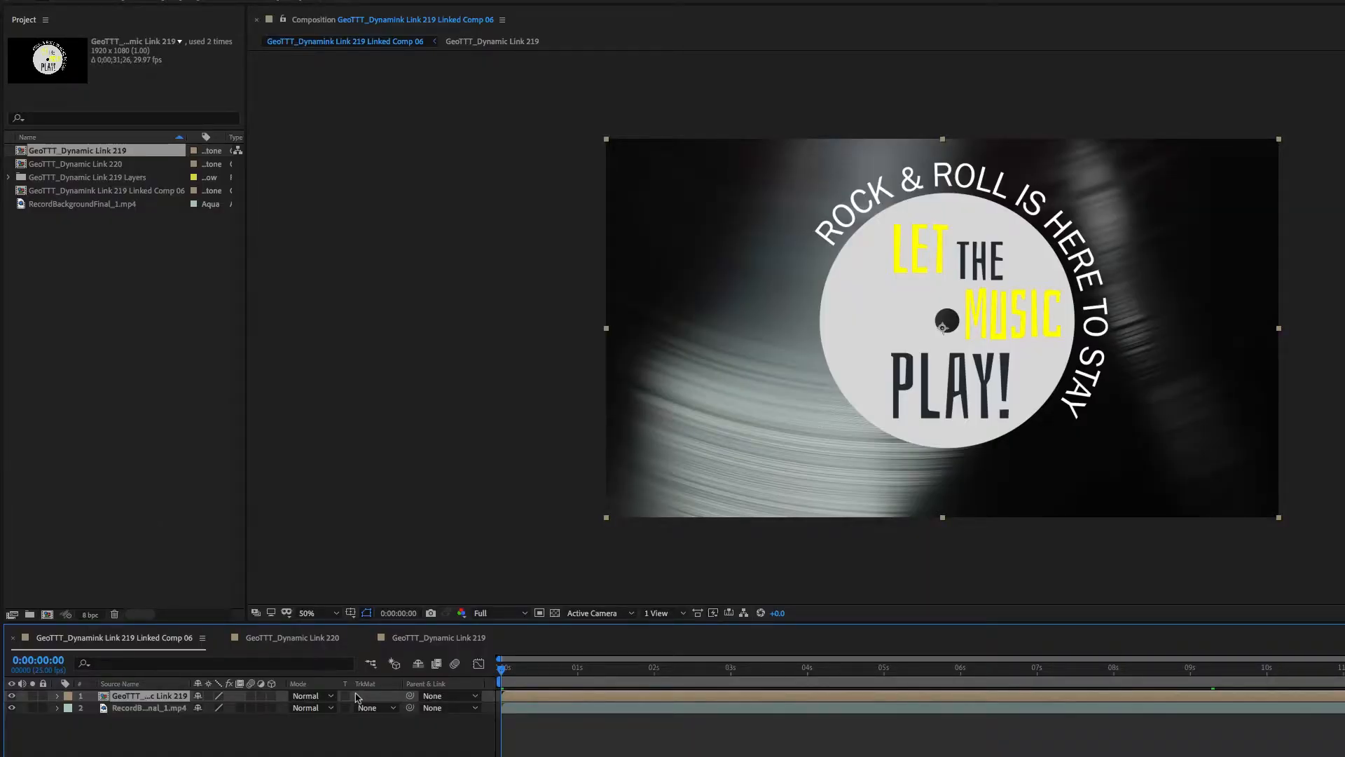
double_click(106, 696)
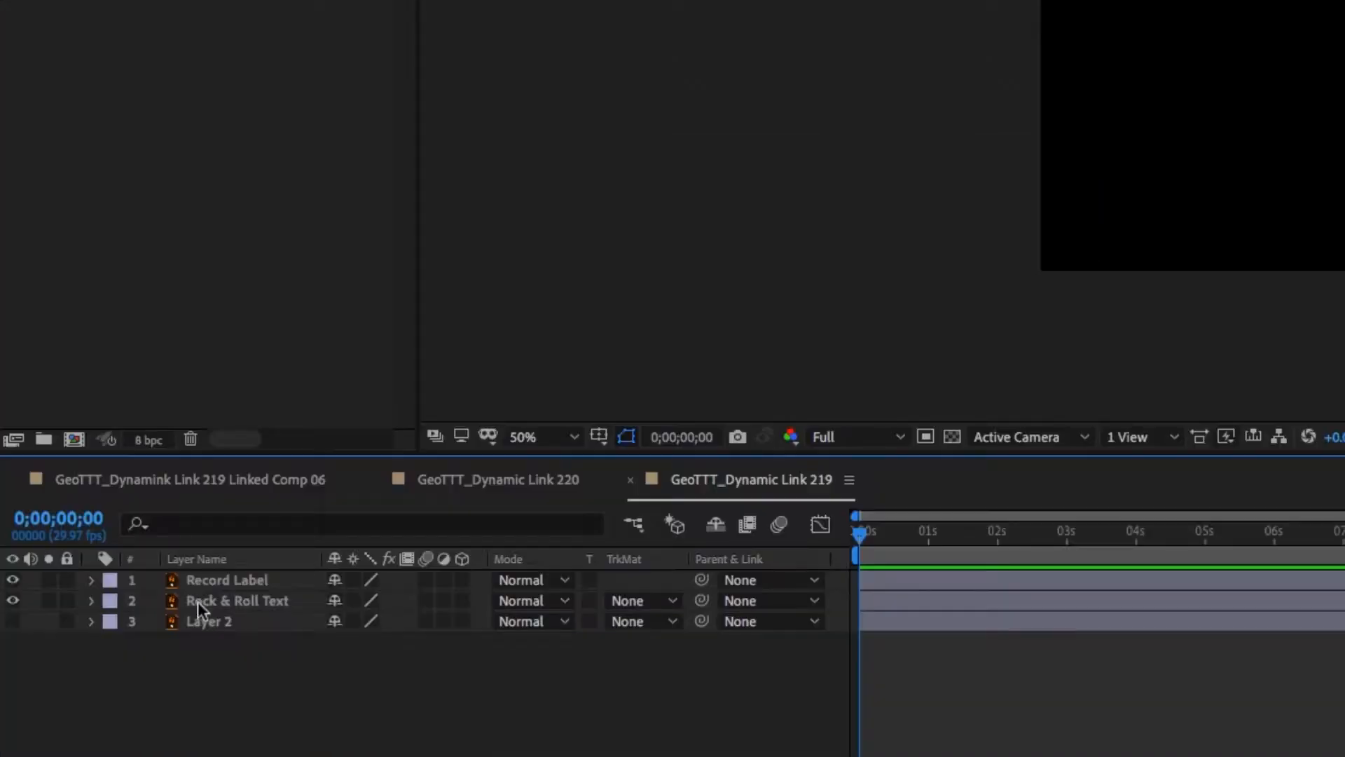
click(119, 709)
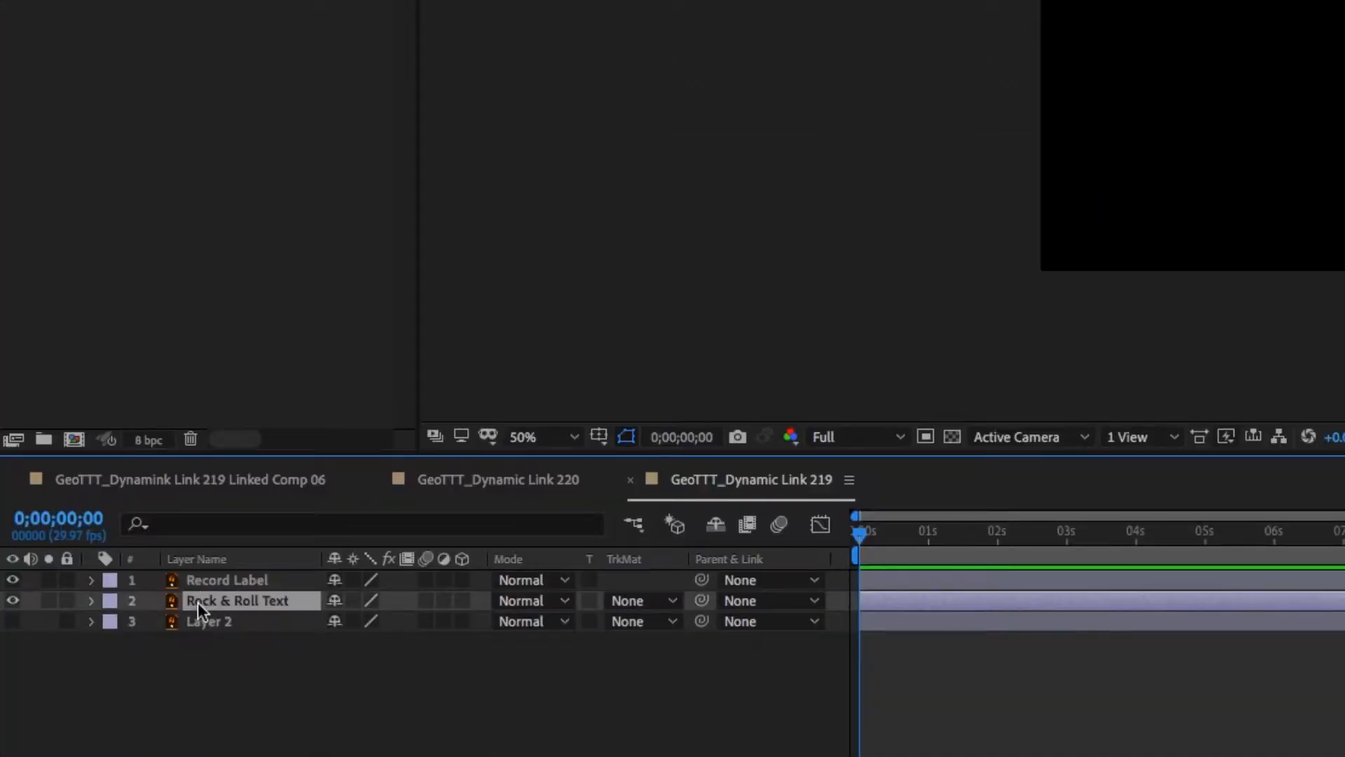
key(r)
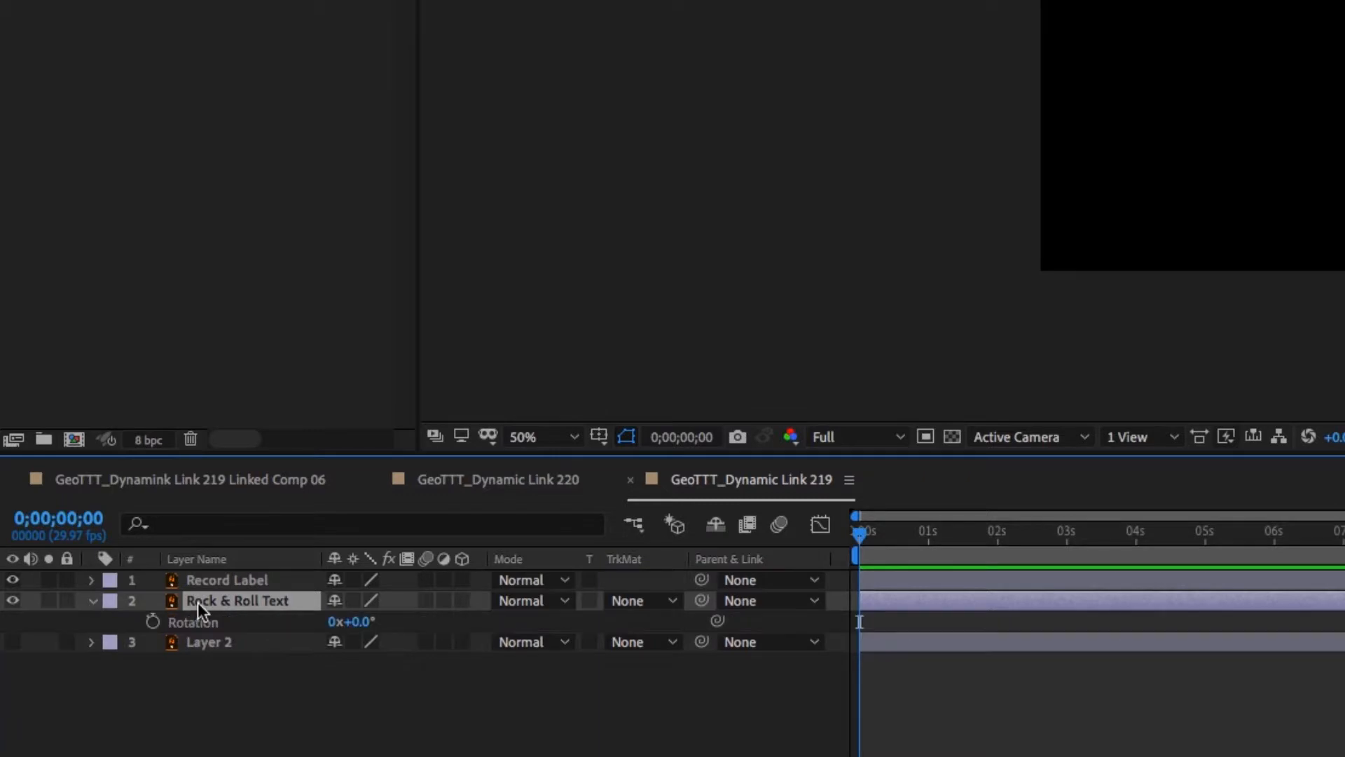
click(153, 622)
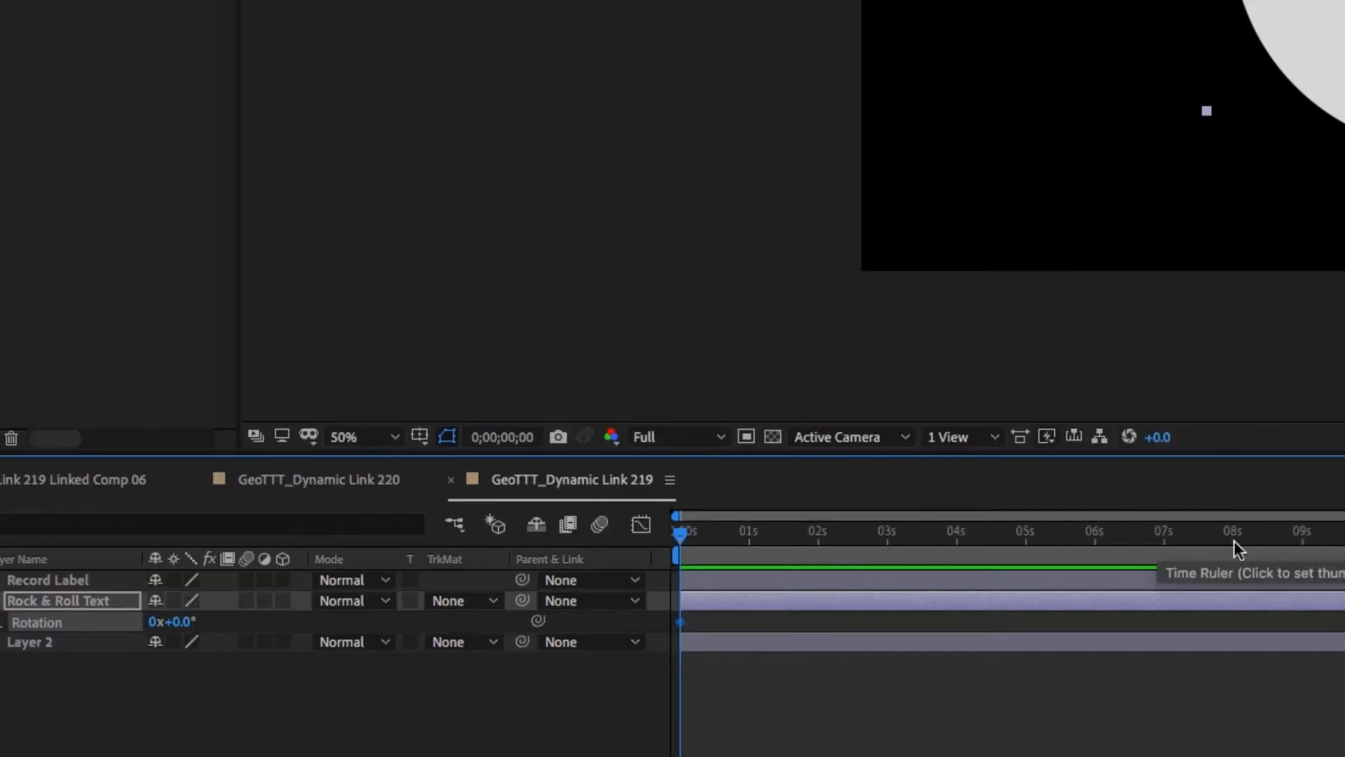
click(1232, 538)
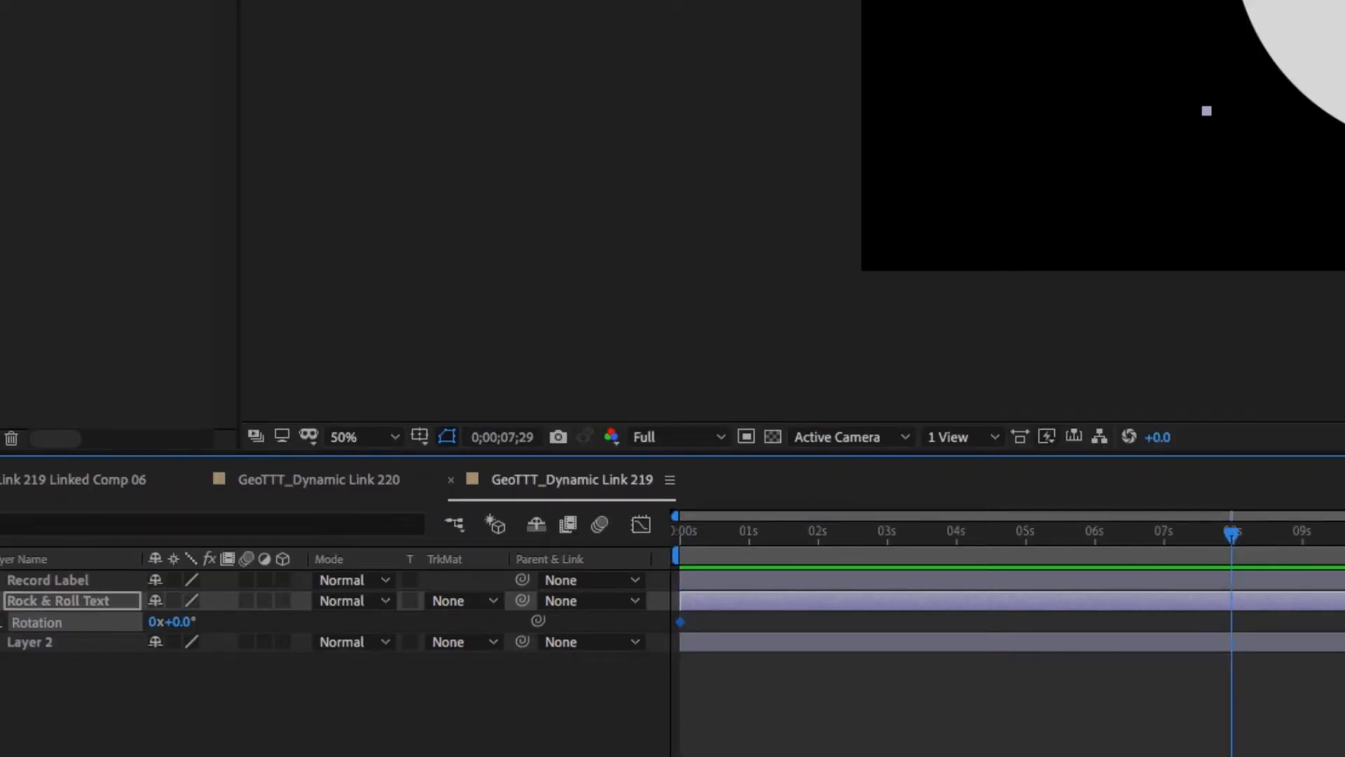
click(2, 622)
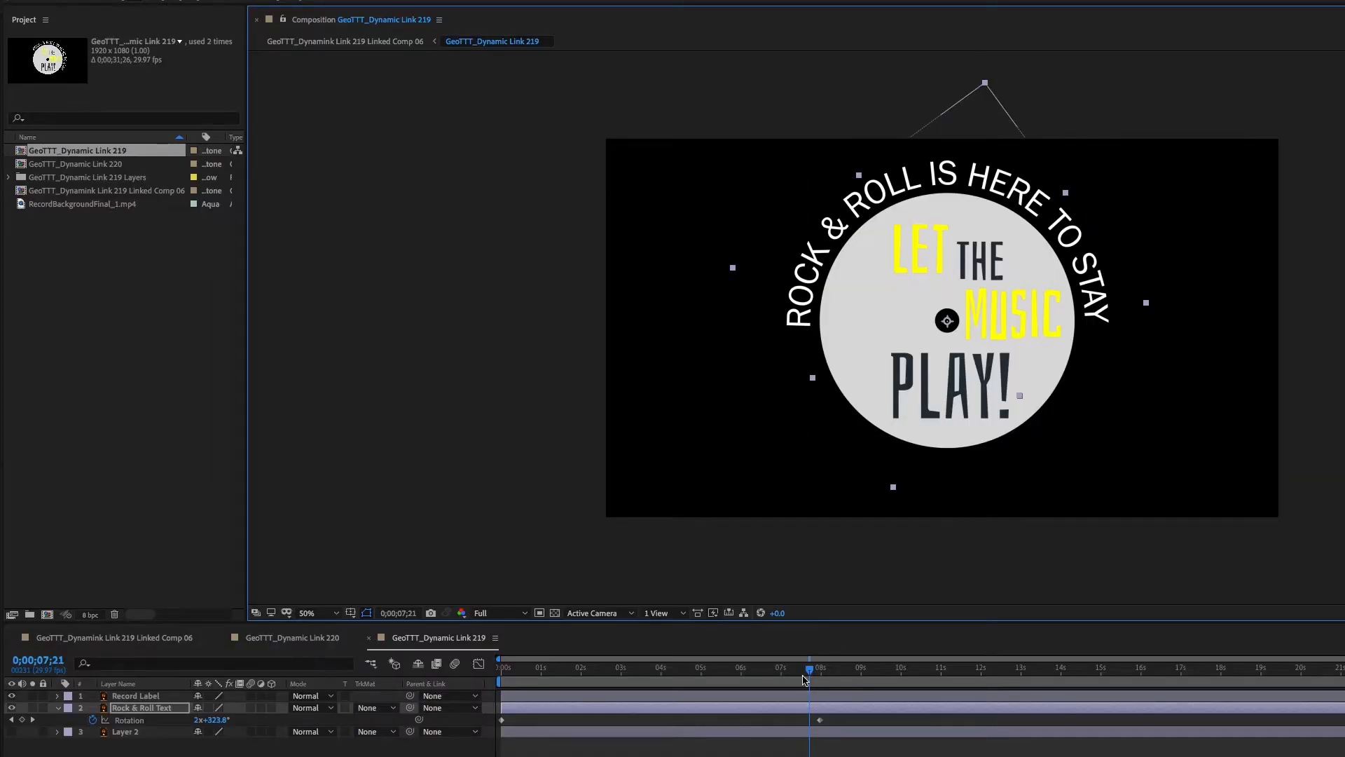
Step: Scrub through the text rotation and preview the animation over the record footage in the Linked Comp 06 composition
drag(809, 673, 581, 705)
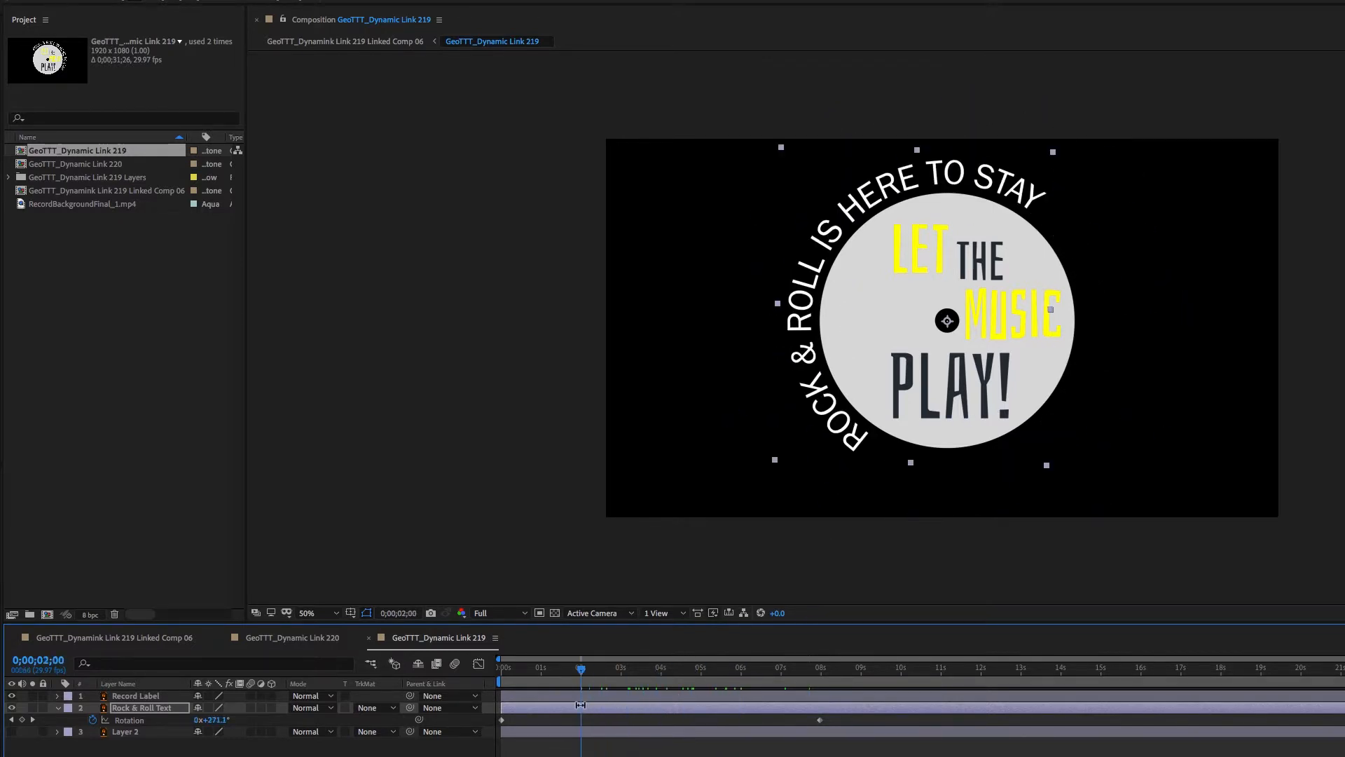
click(130, 642)
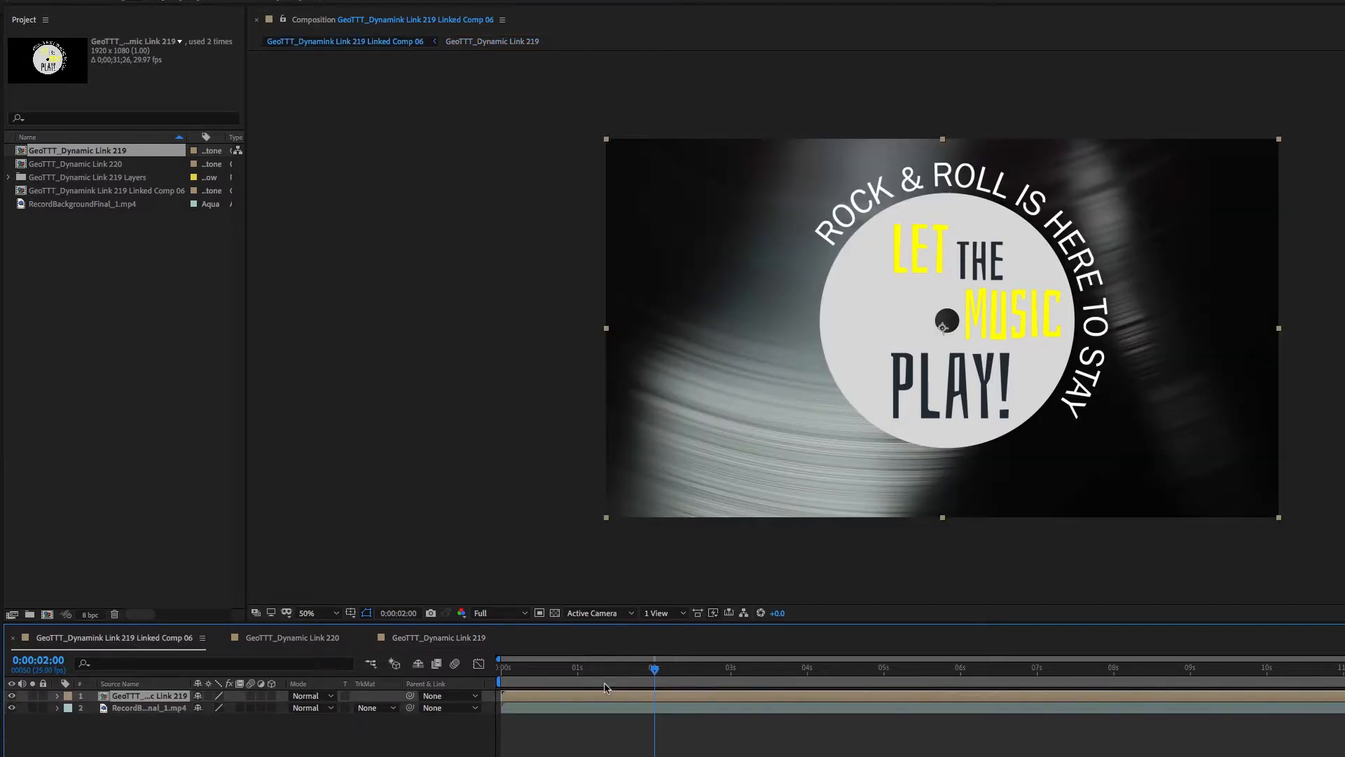
key(space)
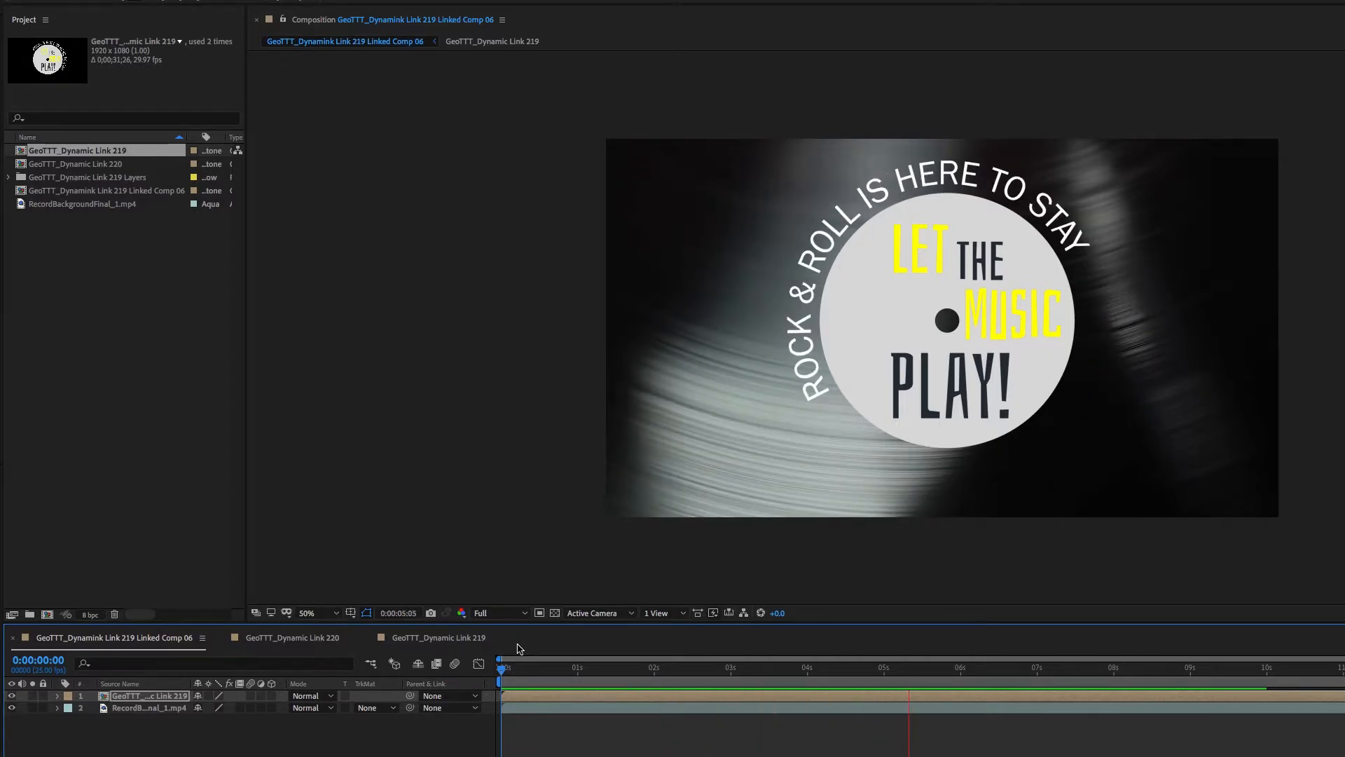
key(space)
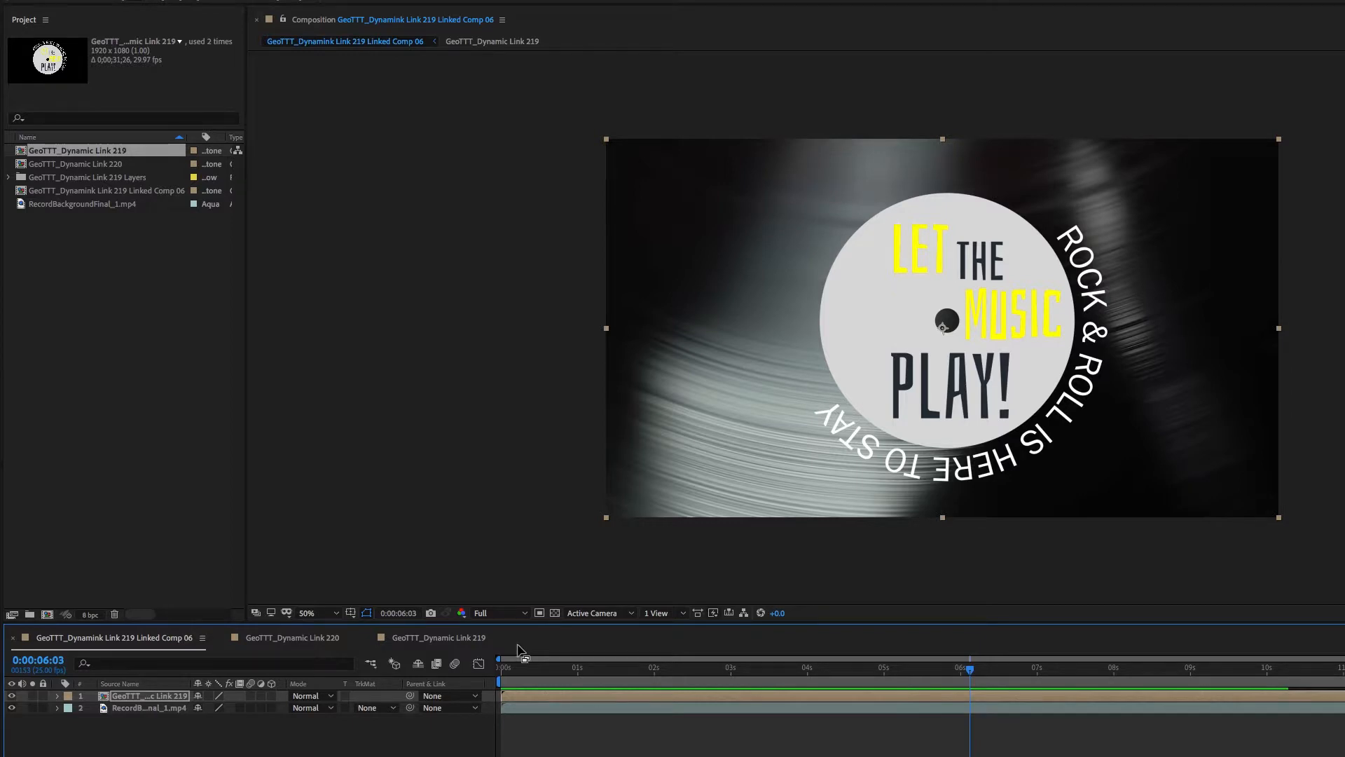
Step: Return to 0:00:00:00 in the Linked Comp 06 composition and centre the nested artwork layer's anchor point on the record hole
click(520, 670)
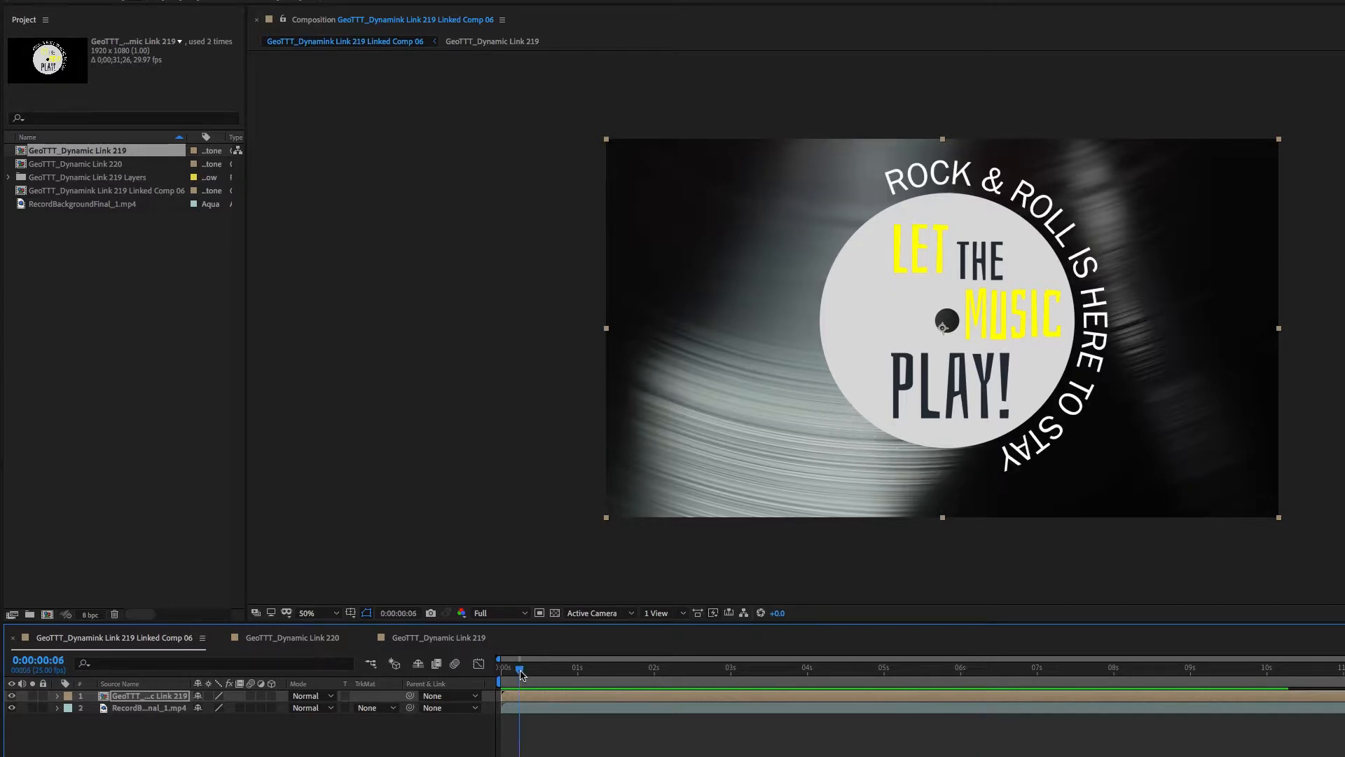
drag(520, 670, 499, 670)
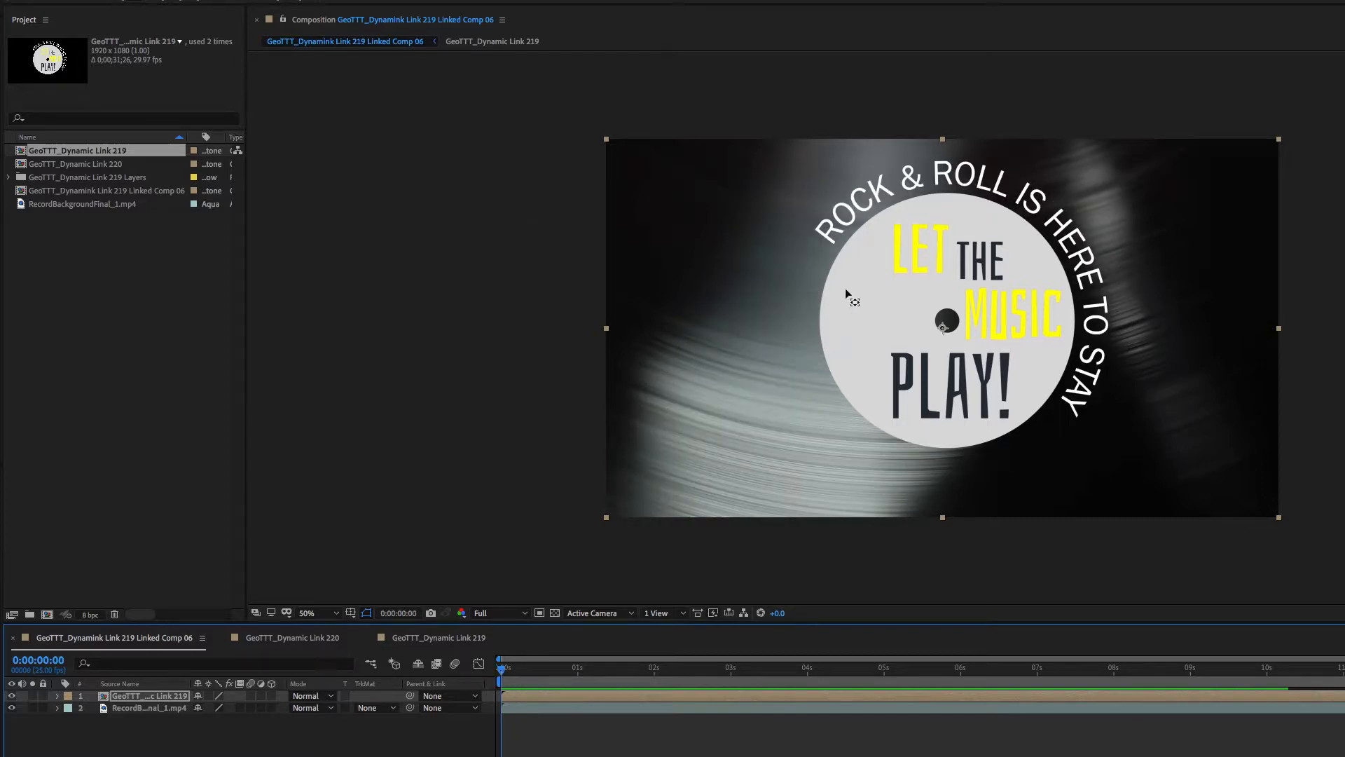
scroll(957, 350, up, 4)
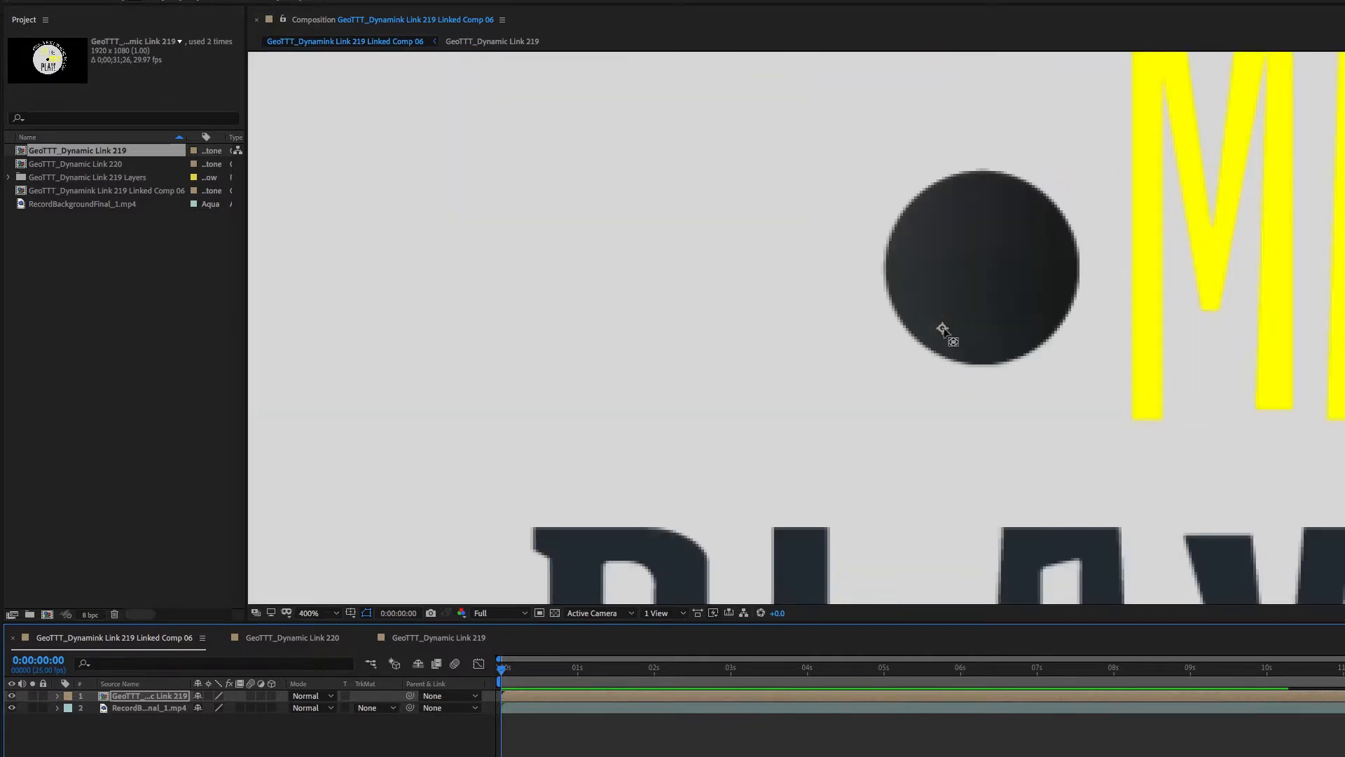
drag(943, 328, 986, 273)
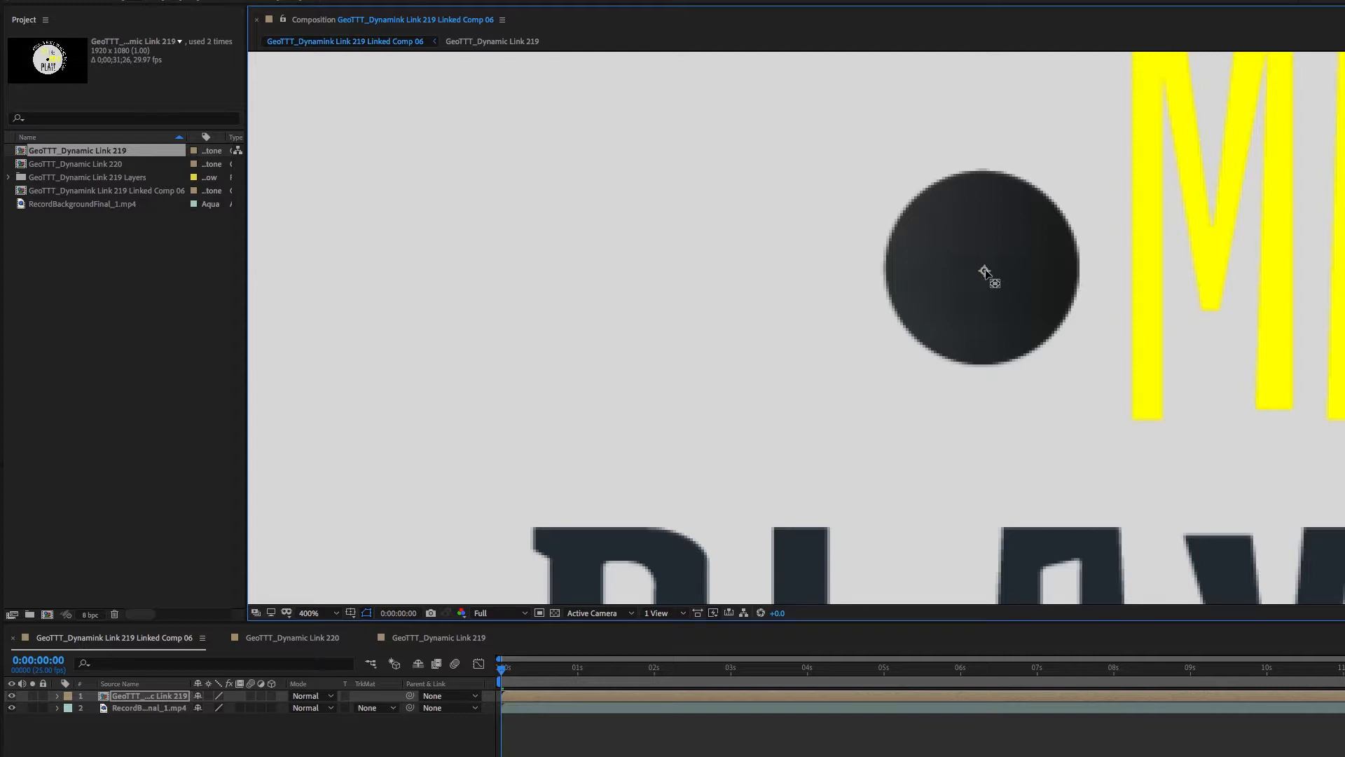
scroll(986, 273, down, 2)
scroll(987, 274, down, 2)
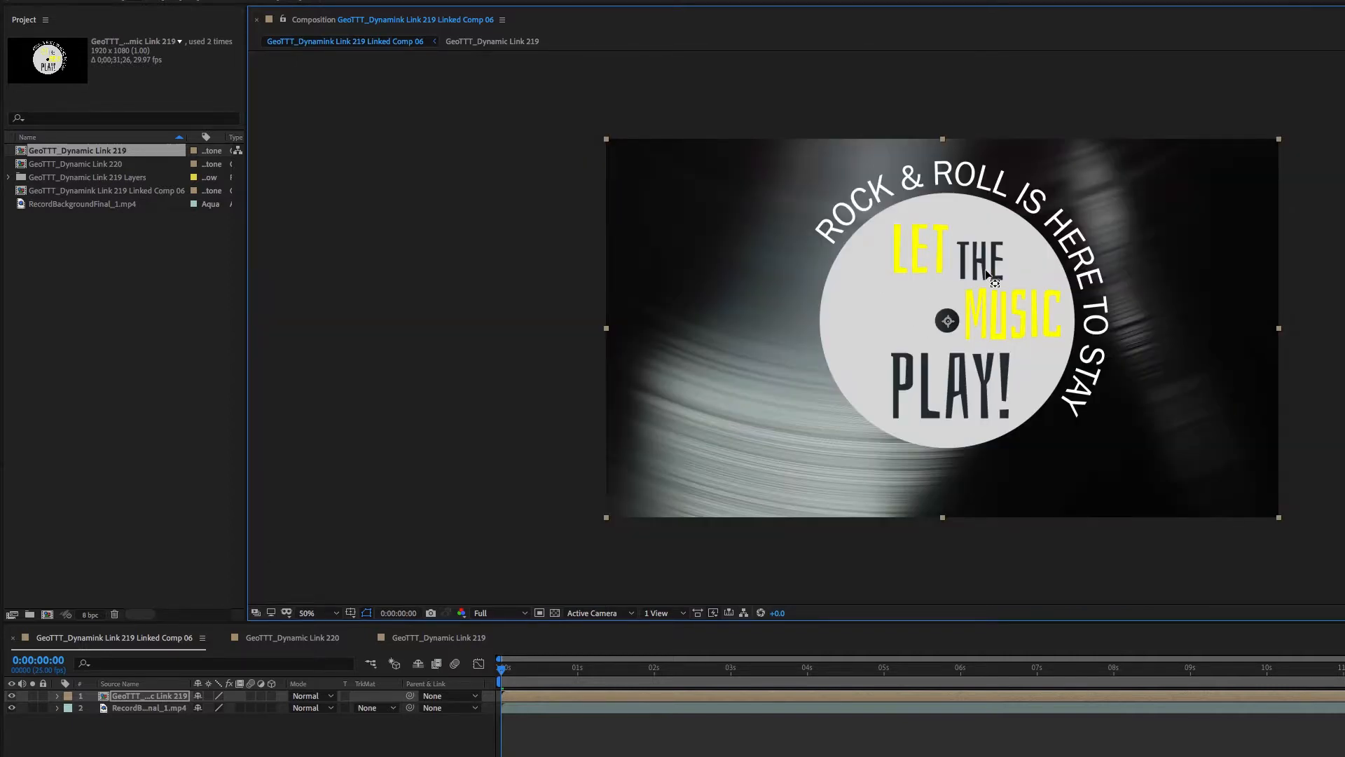
Step: Keyframe the nested artwork layer's scale from 100% at about 1.5 seconds to 1600% at 0:00:04:13
click(103, 699)
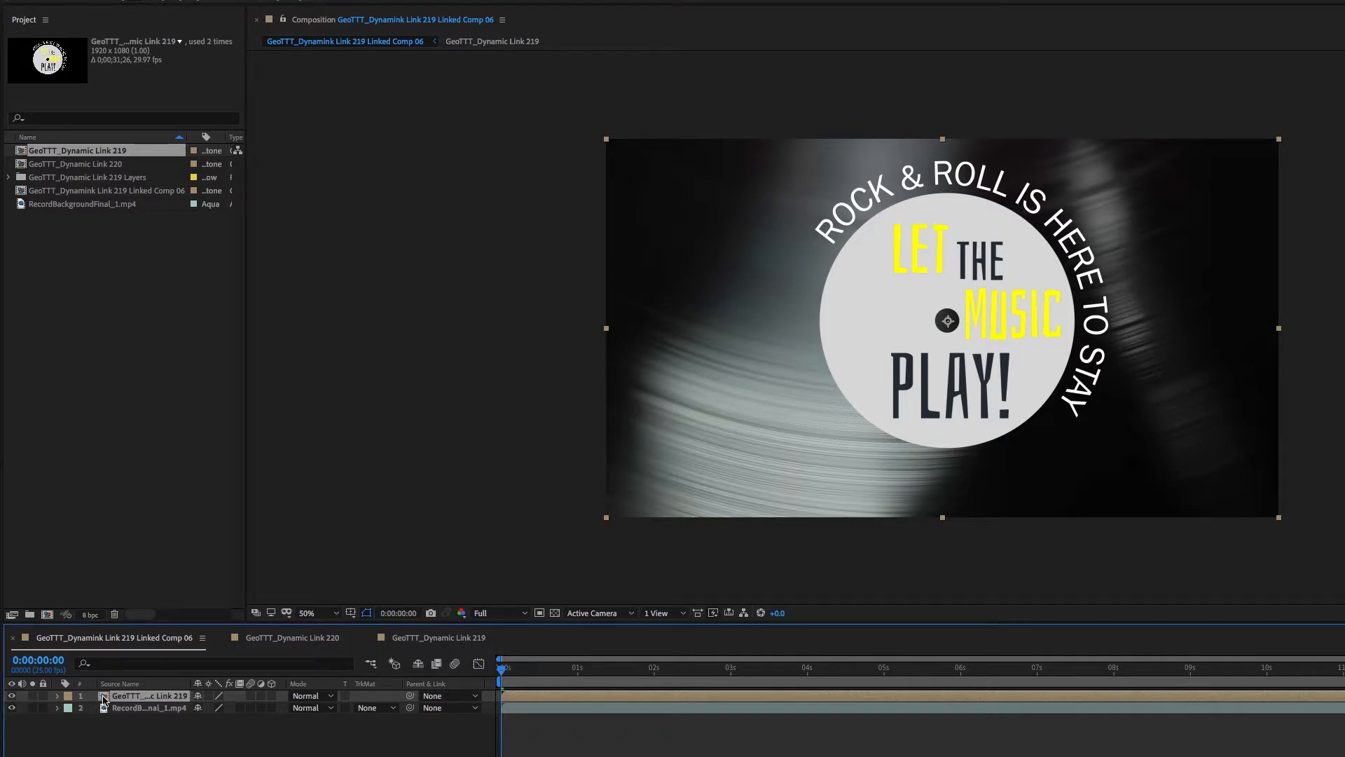
key(s)
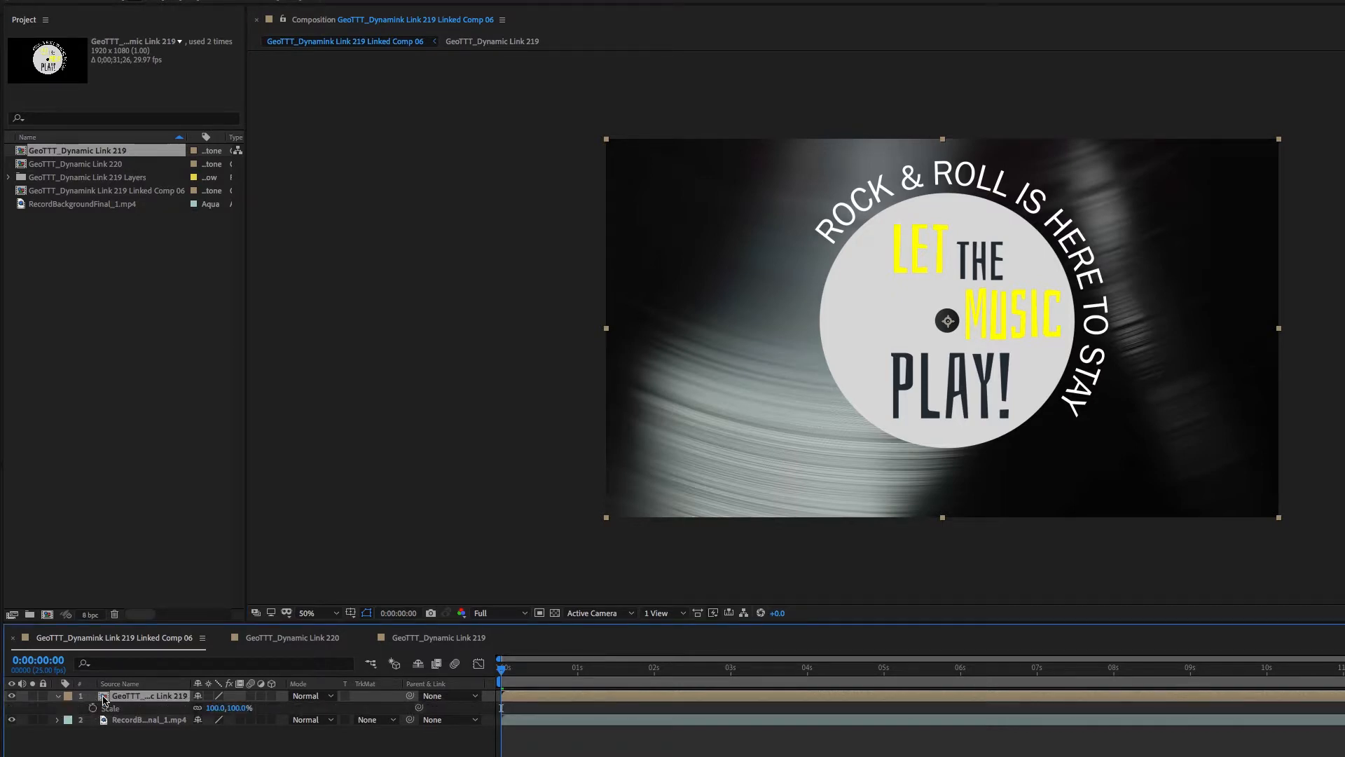
click(93, 707)
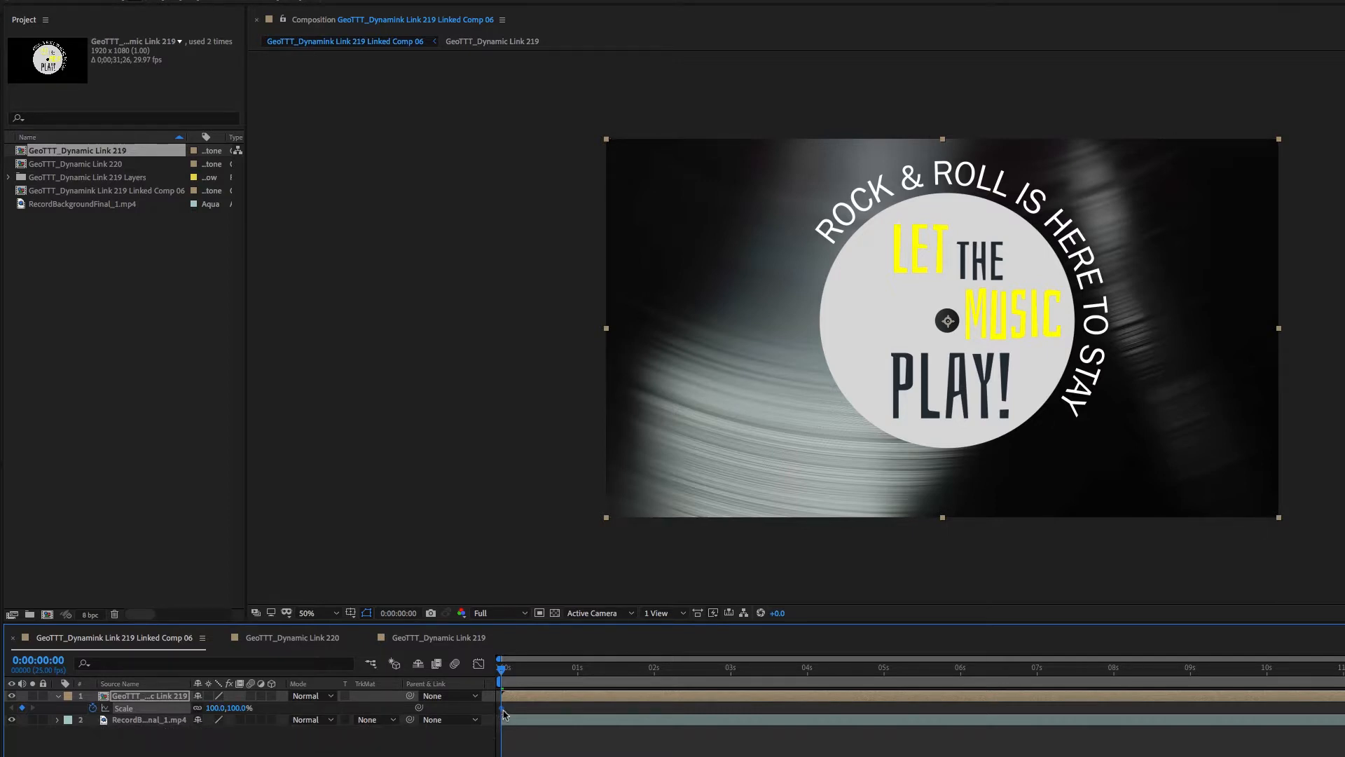
drag(501, 712, 621, 708)
drag(502, 673, 848, 677)
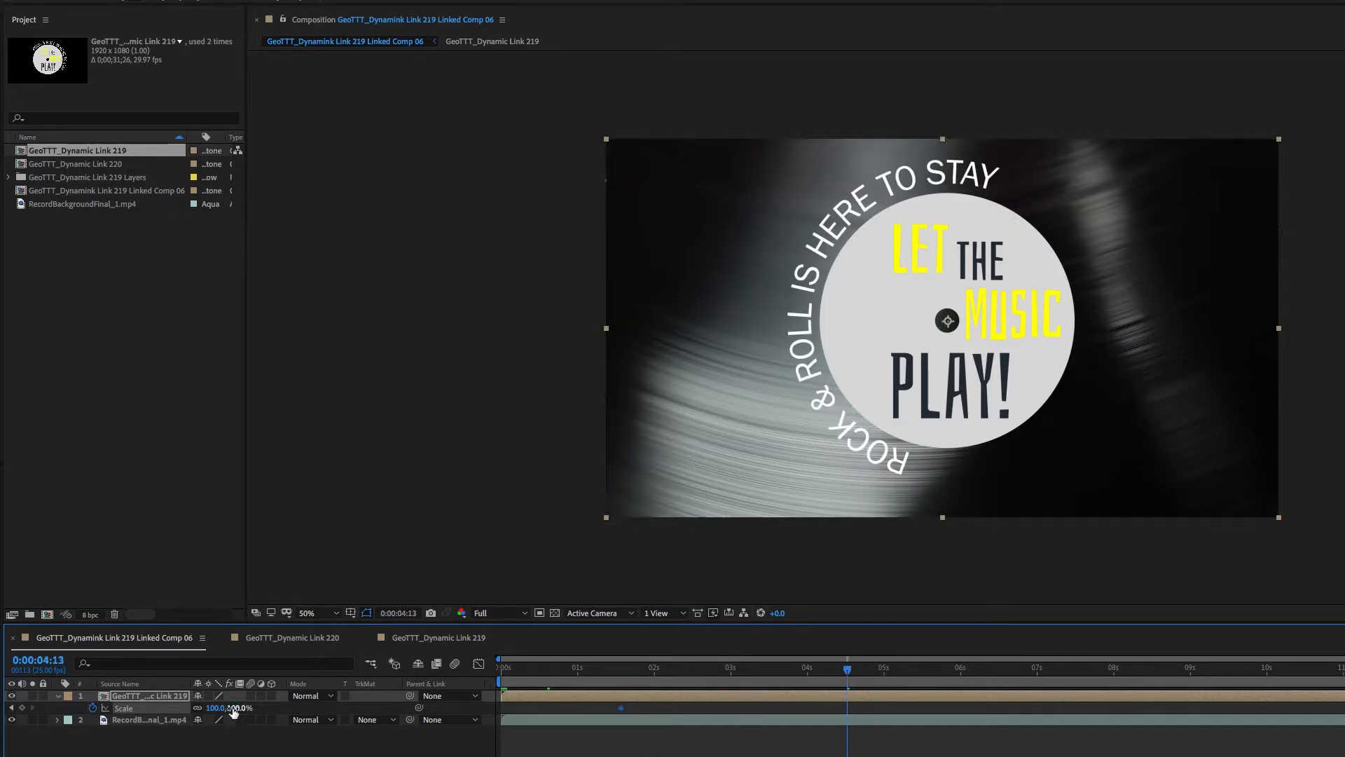
drag(287, 706, 1207, 633)
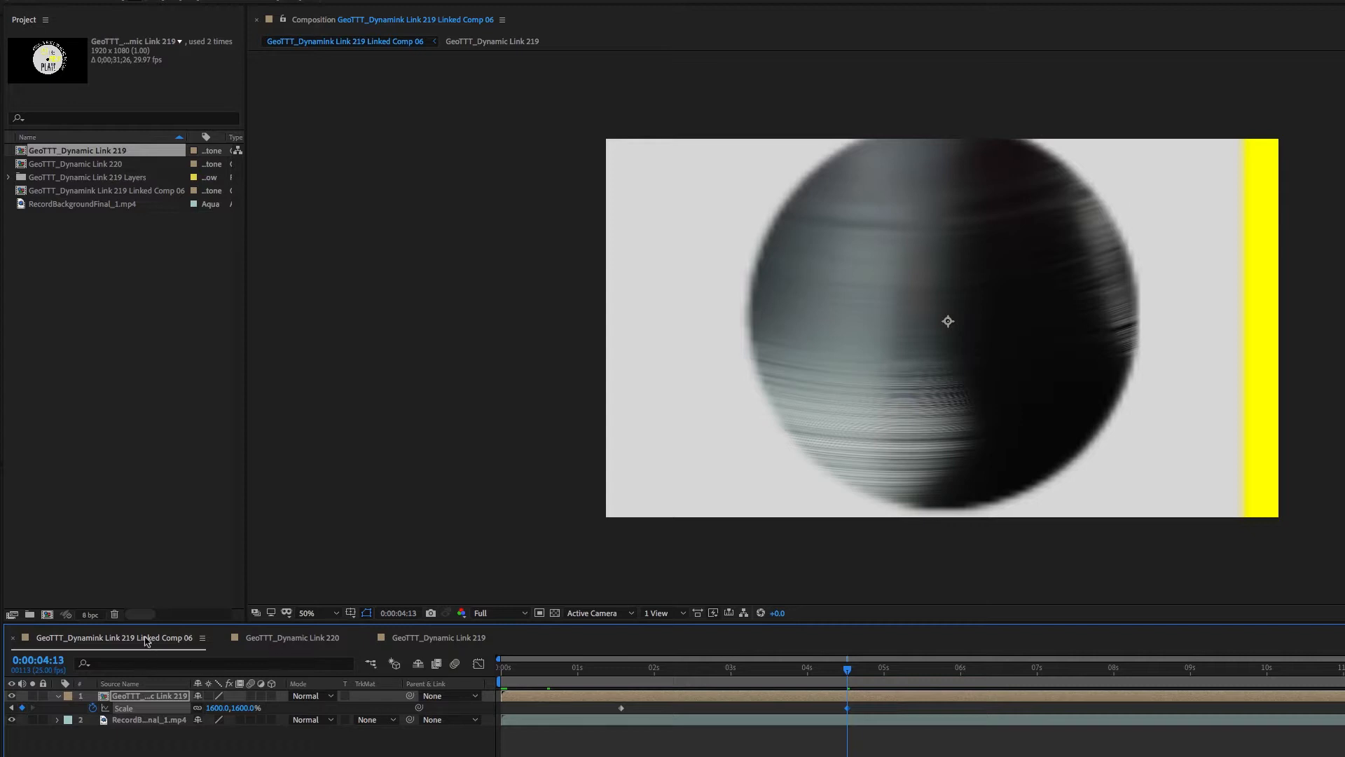
Step: Enable continuous rasterization for Record Label and Rock & Roll Text, and collapse transformations on the nested layer in Linked Comp 06
double_click(106, 699)
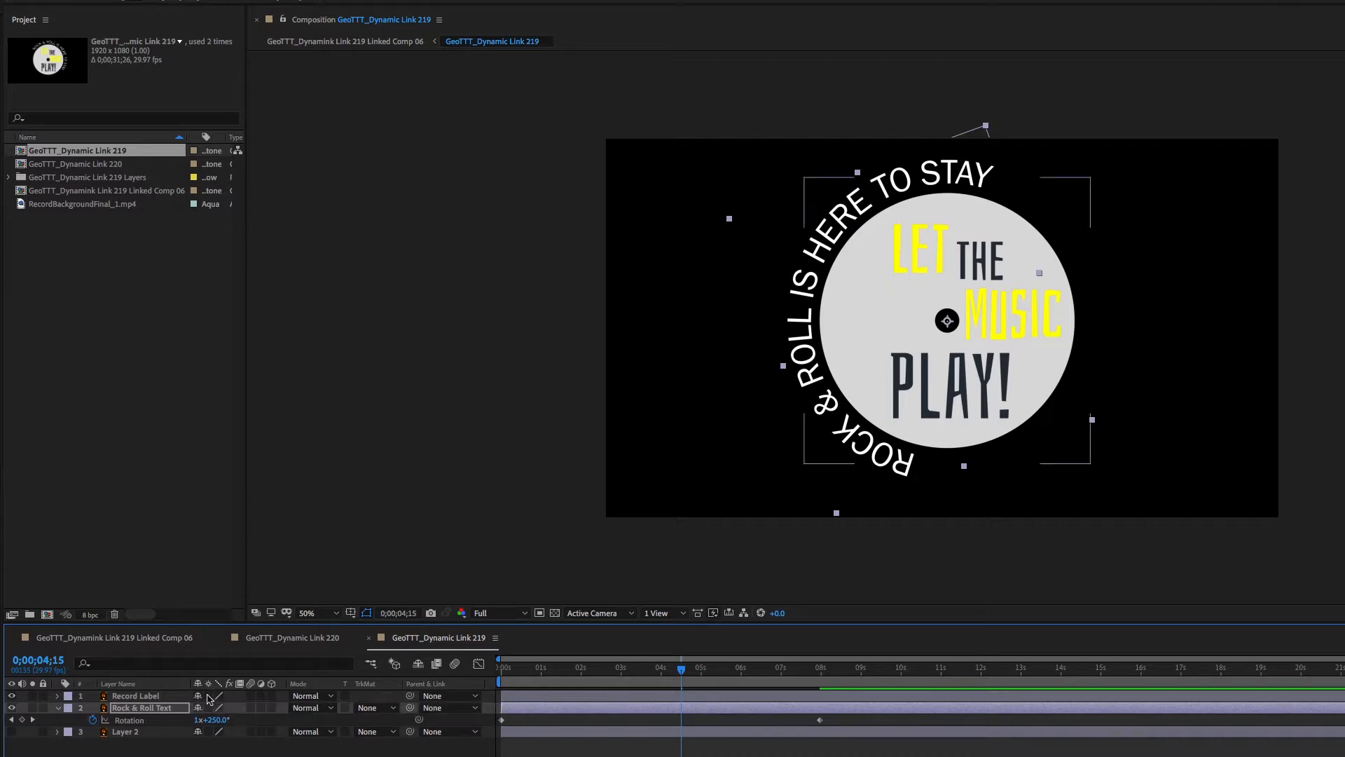
click(208, 696)
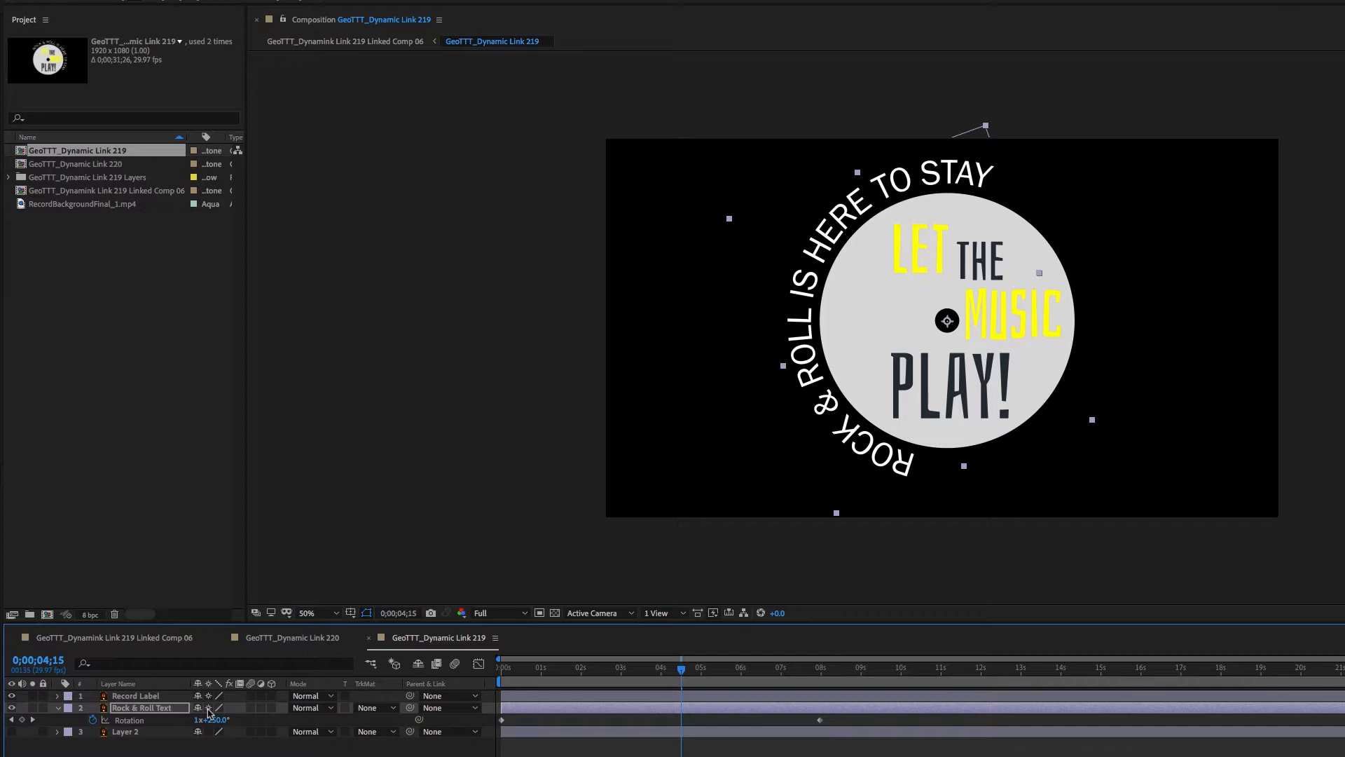
click(139, 639)
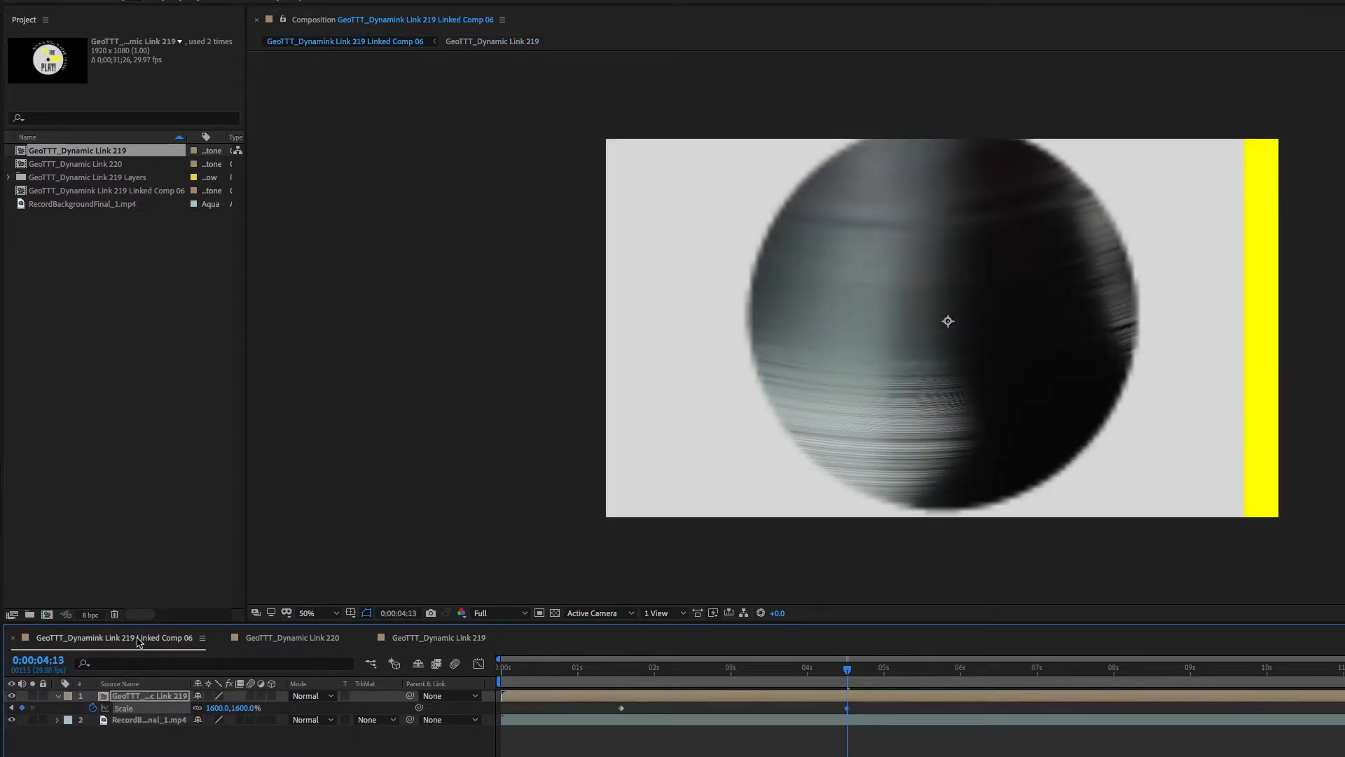
click(209, 697)
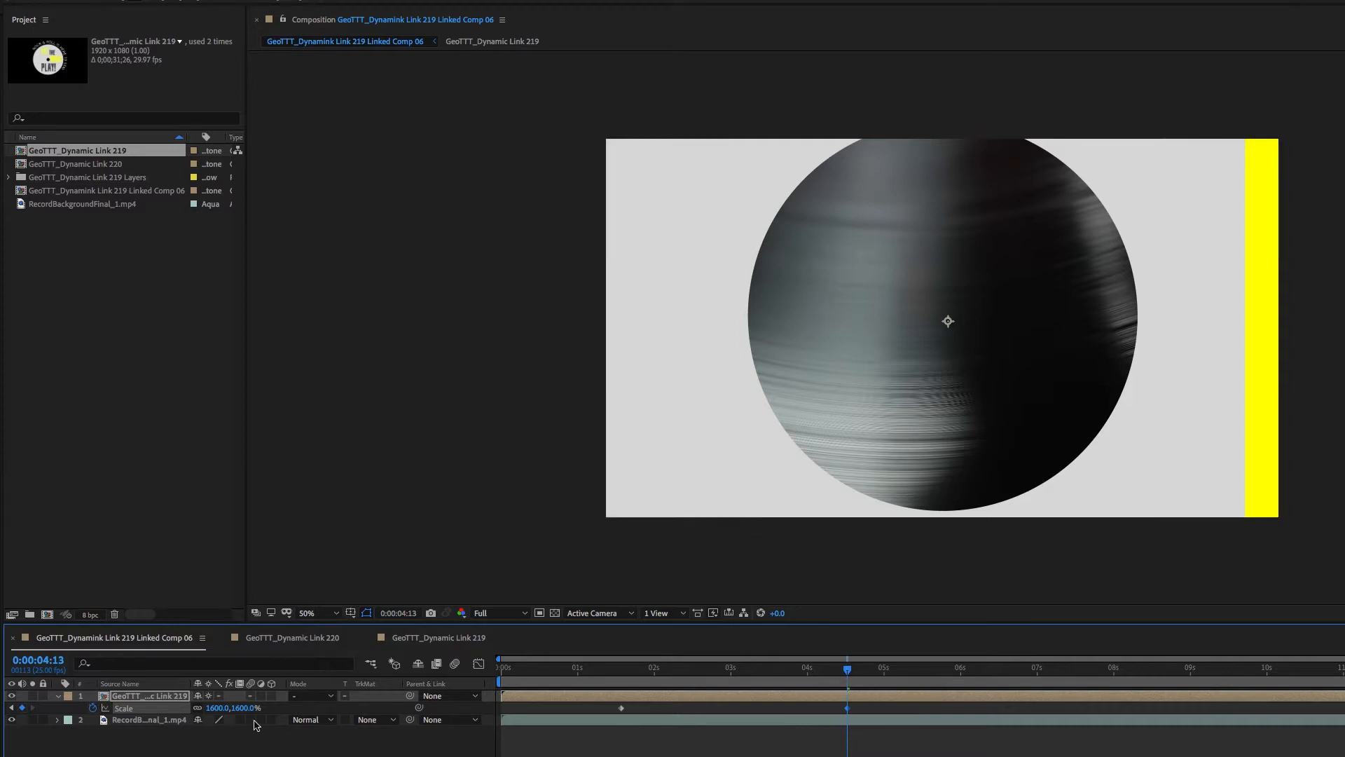
Step: Increase the ending scale keyframe until the record hole fills the frame, scrub through the zoom, and save the project
drag(245, 709, 1344, 739)
drag(256, 706, 368, 718)
click(604, 673)
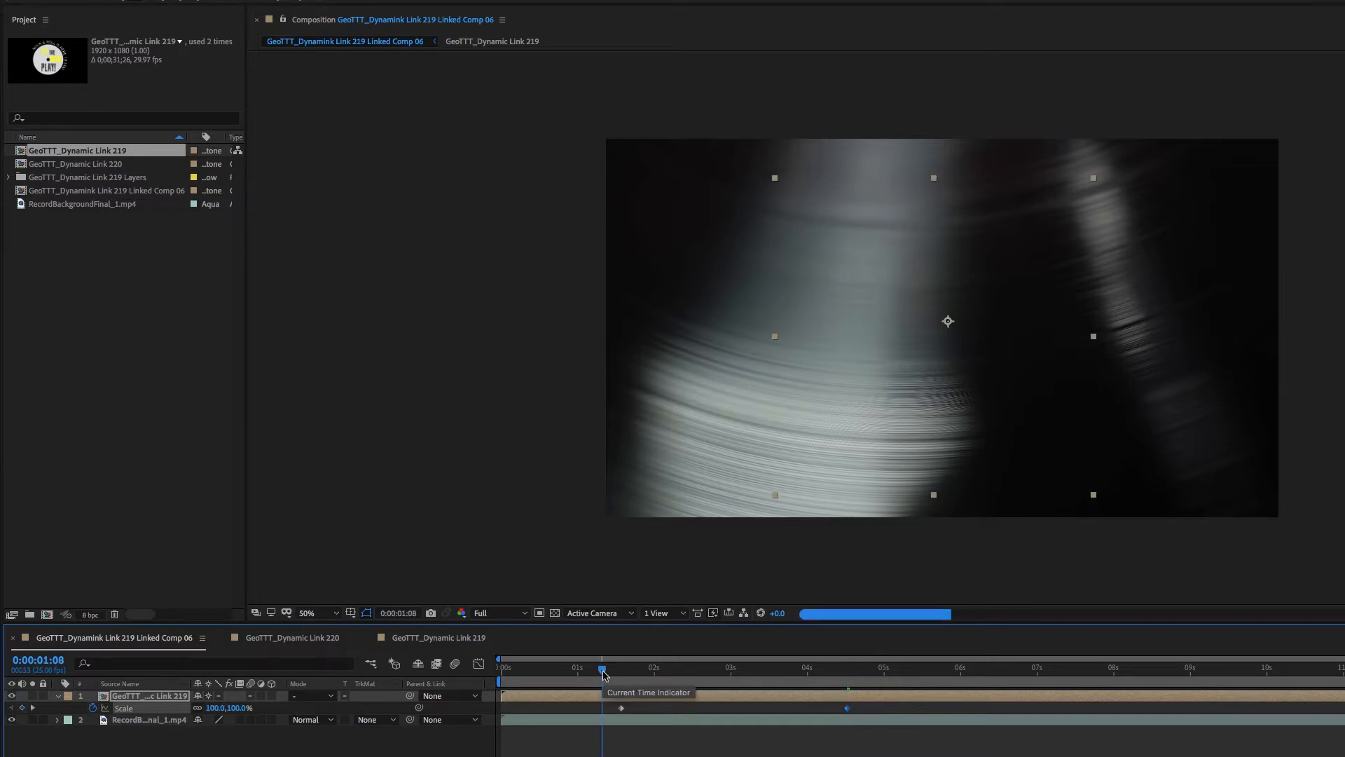
drag(603, 673, 845, 688)
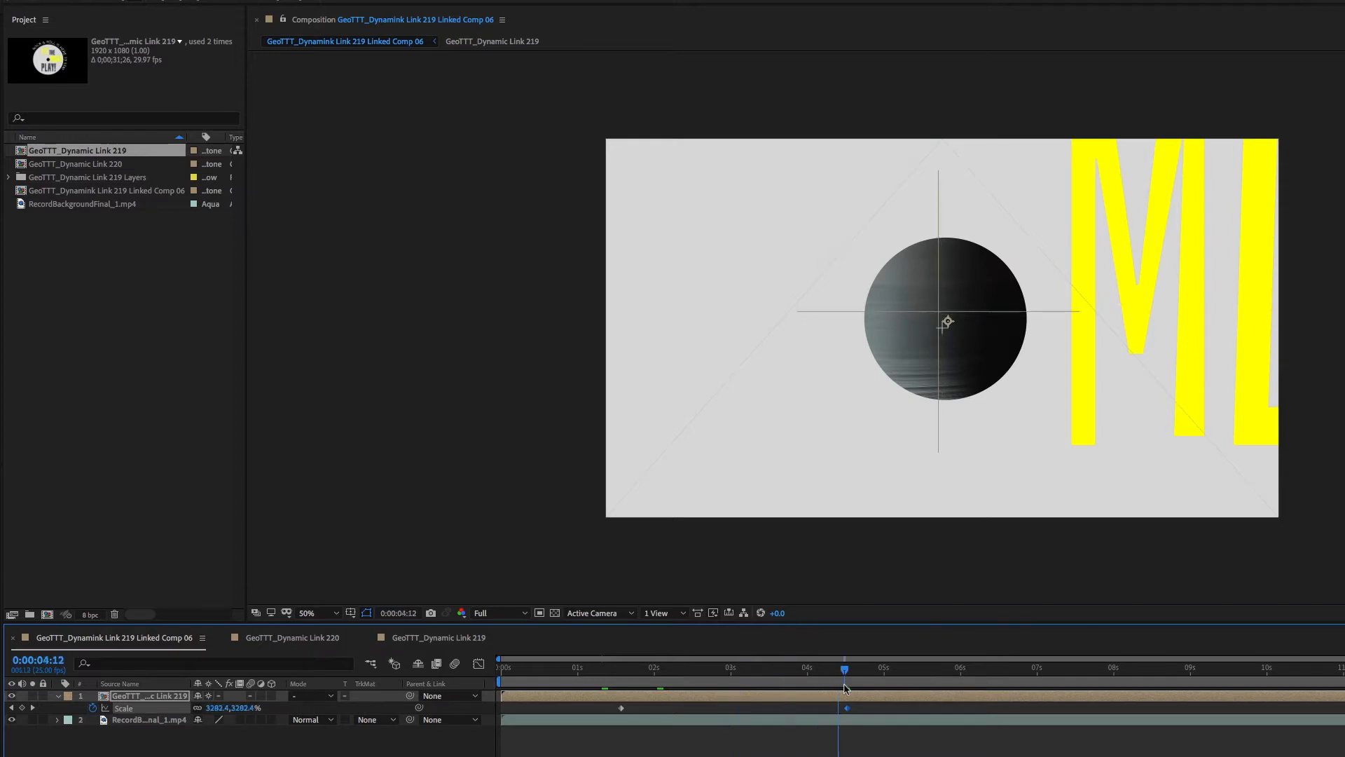
key(super+s)
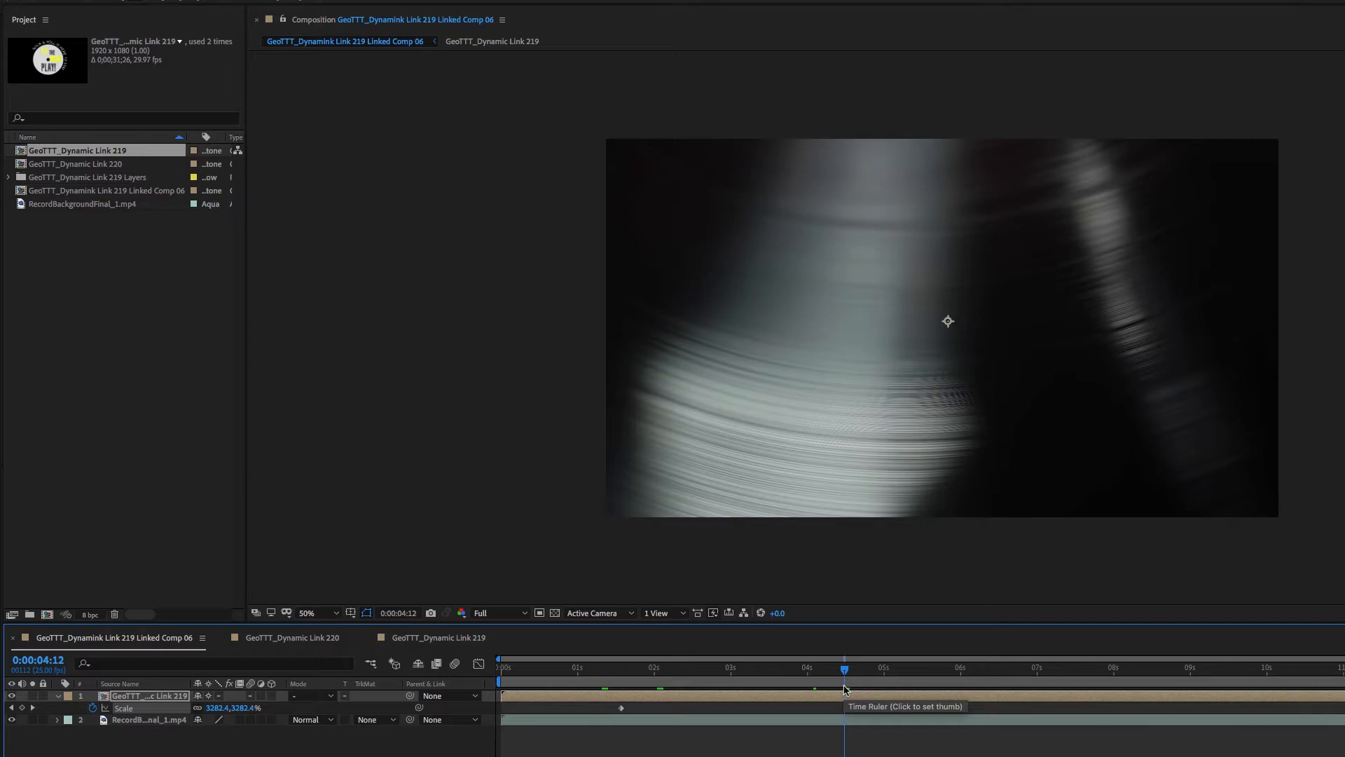
Step: Switch to Premiere Pro, check the linked clip's text rotation between 00:00:19:05 and 00:00:17:04, and save the project
key(super+Tab)
key(super+Tab)
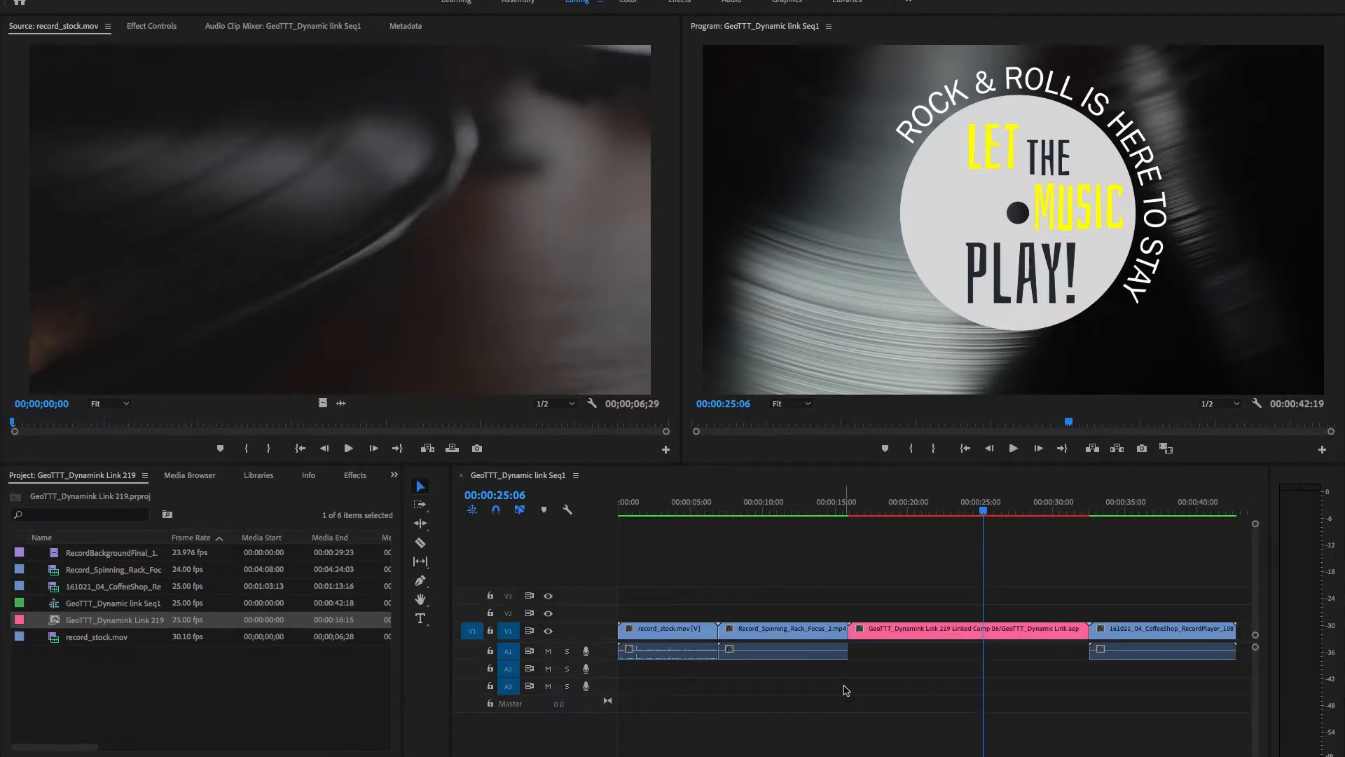
click(896, 512)
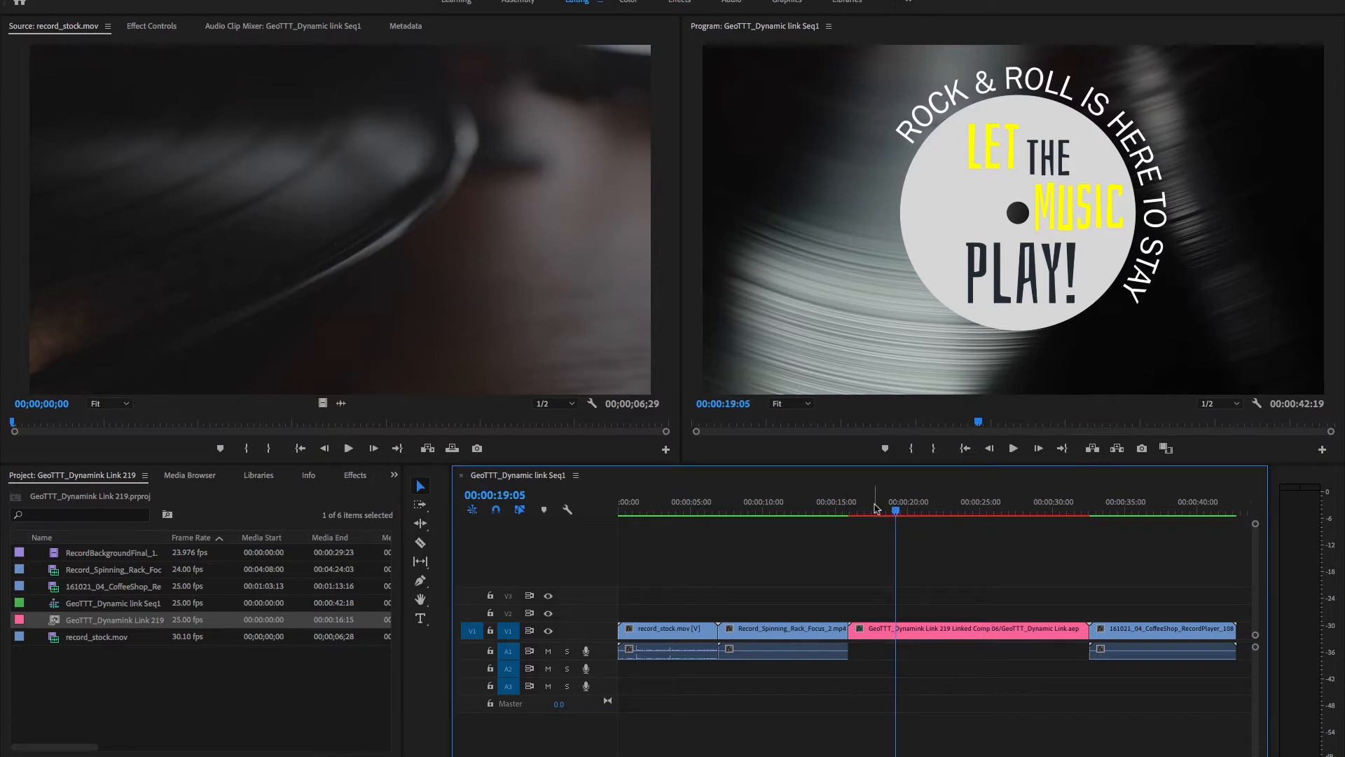
click(874, 506)
mouse_move(874, 505)
mouse_down()
mouse_move(942, 508)
mouse_move(869, 505)
mouse_up()
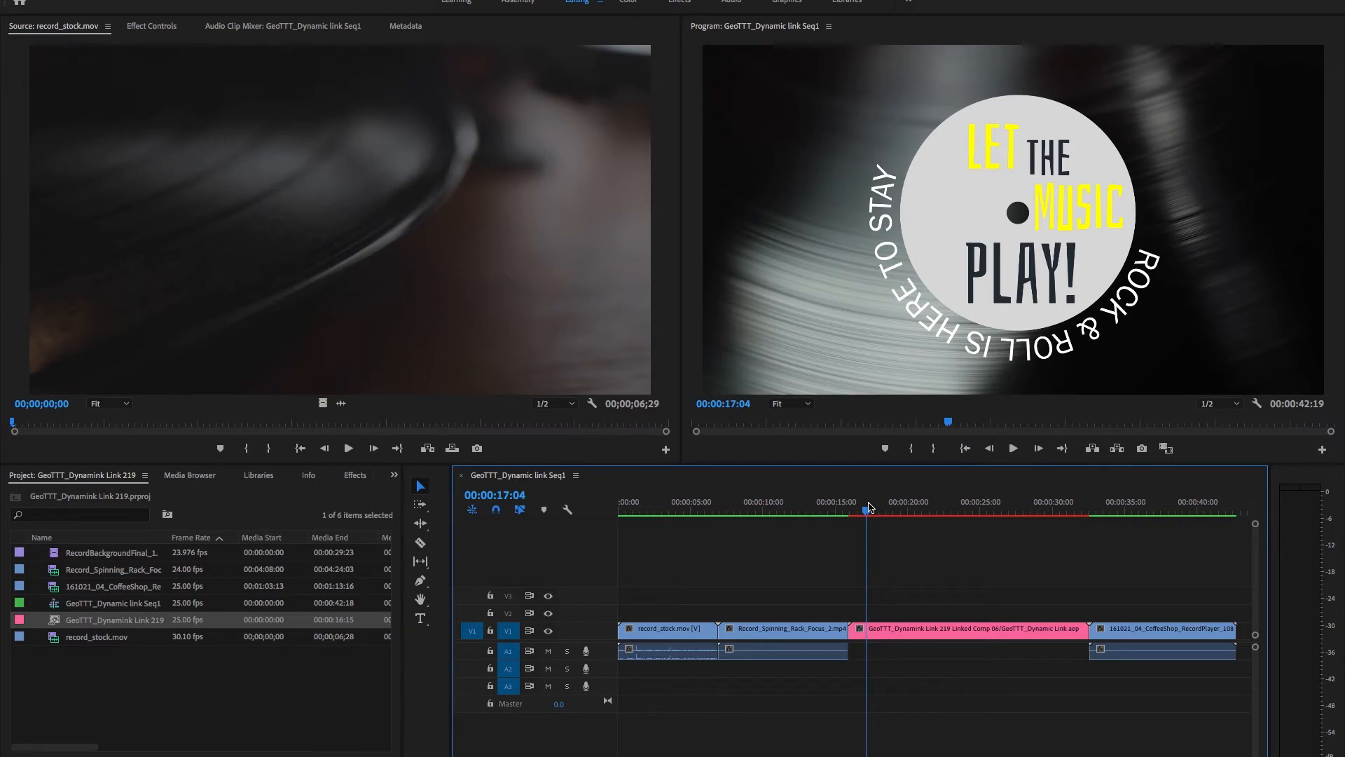
key(ctrl+s)
Step: Switch to Illustrator, recolour the words LET and MUSIC in the Record Label layer dark red, and save the artwork
key(super+Tab)
key(super+Tab)
key(super+Tab)
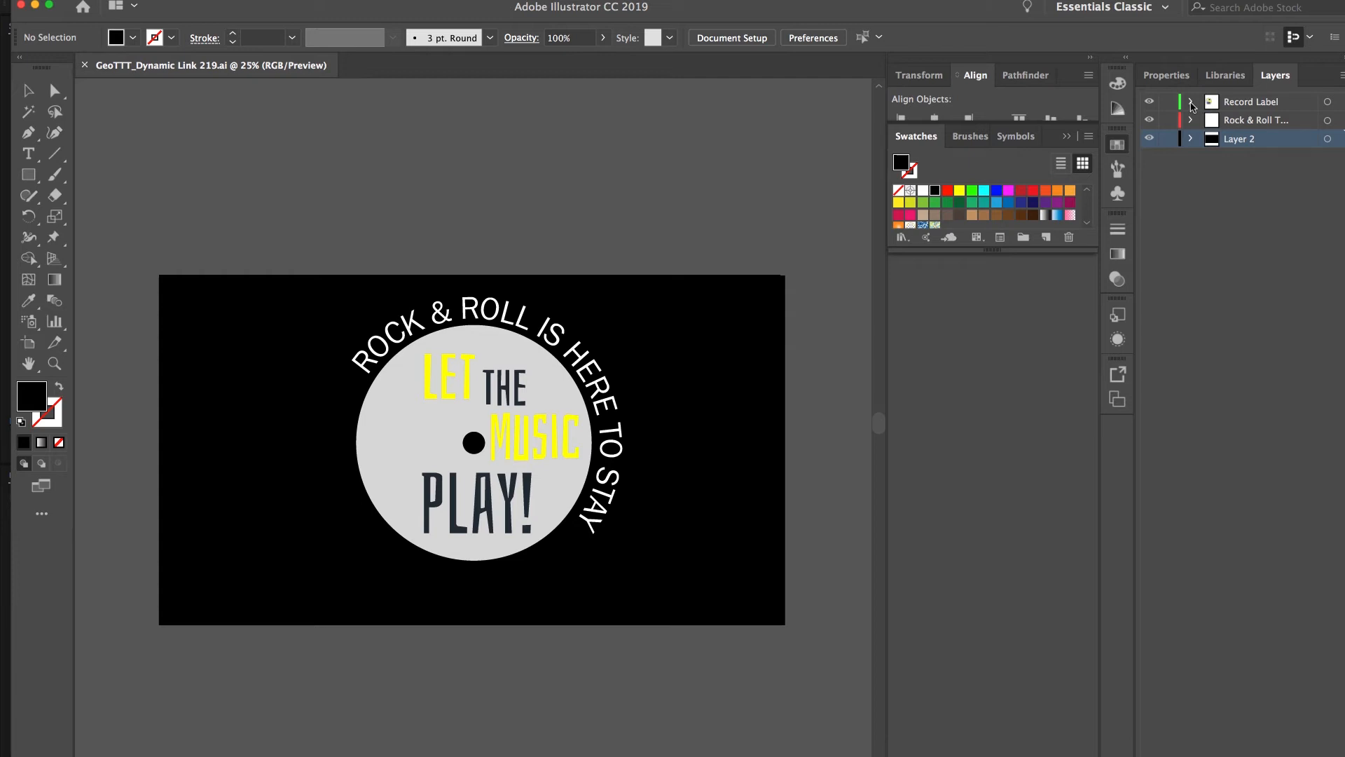
click(1191, 102)
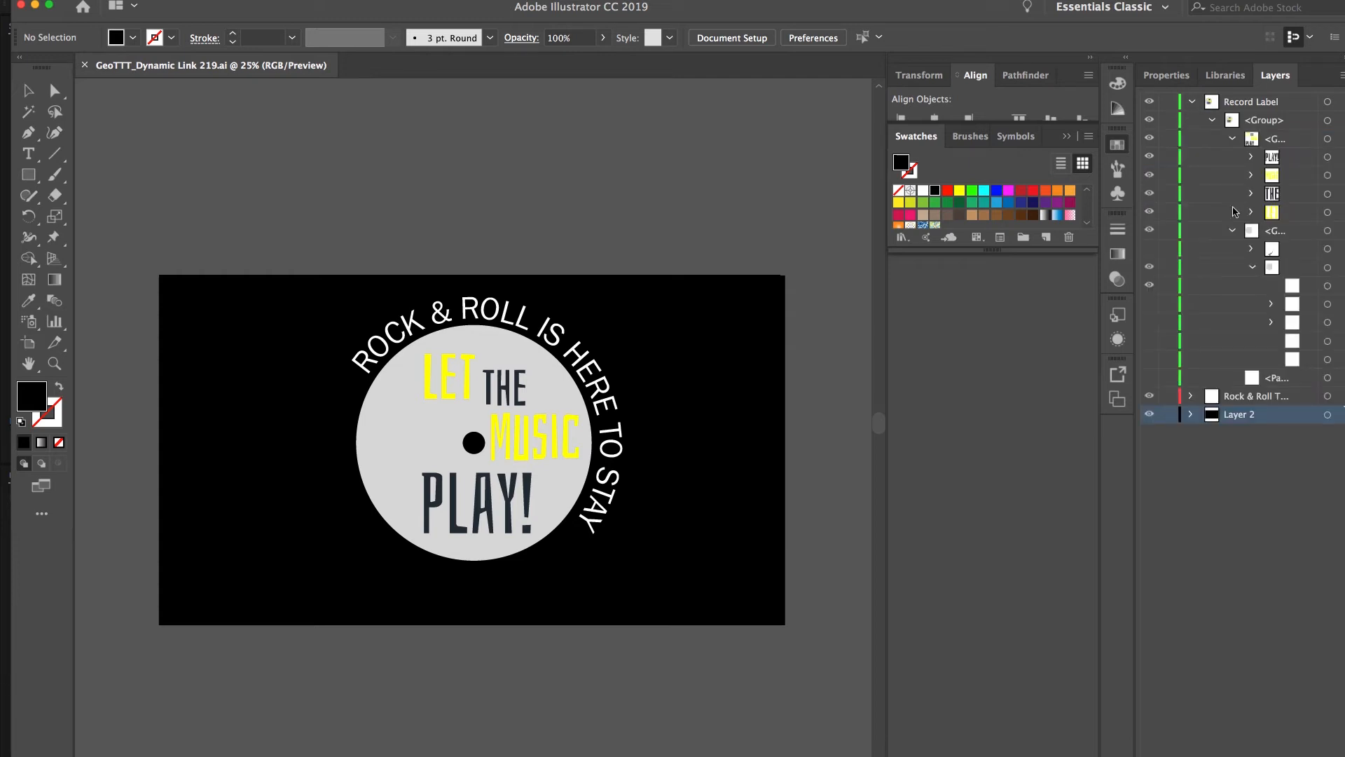
click(1327, 175)
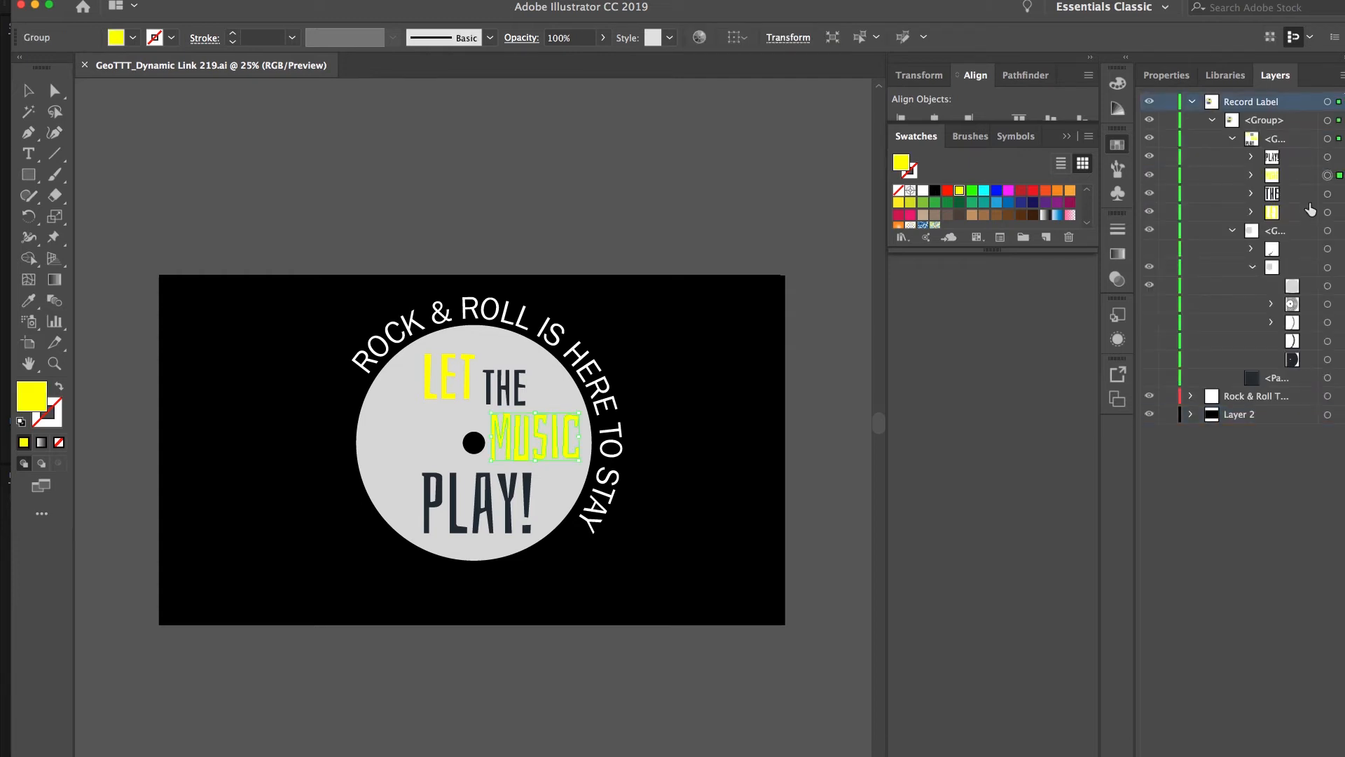
shift+click(1327, 211)
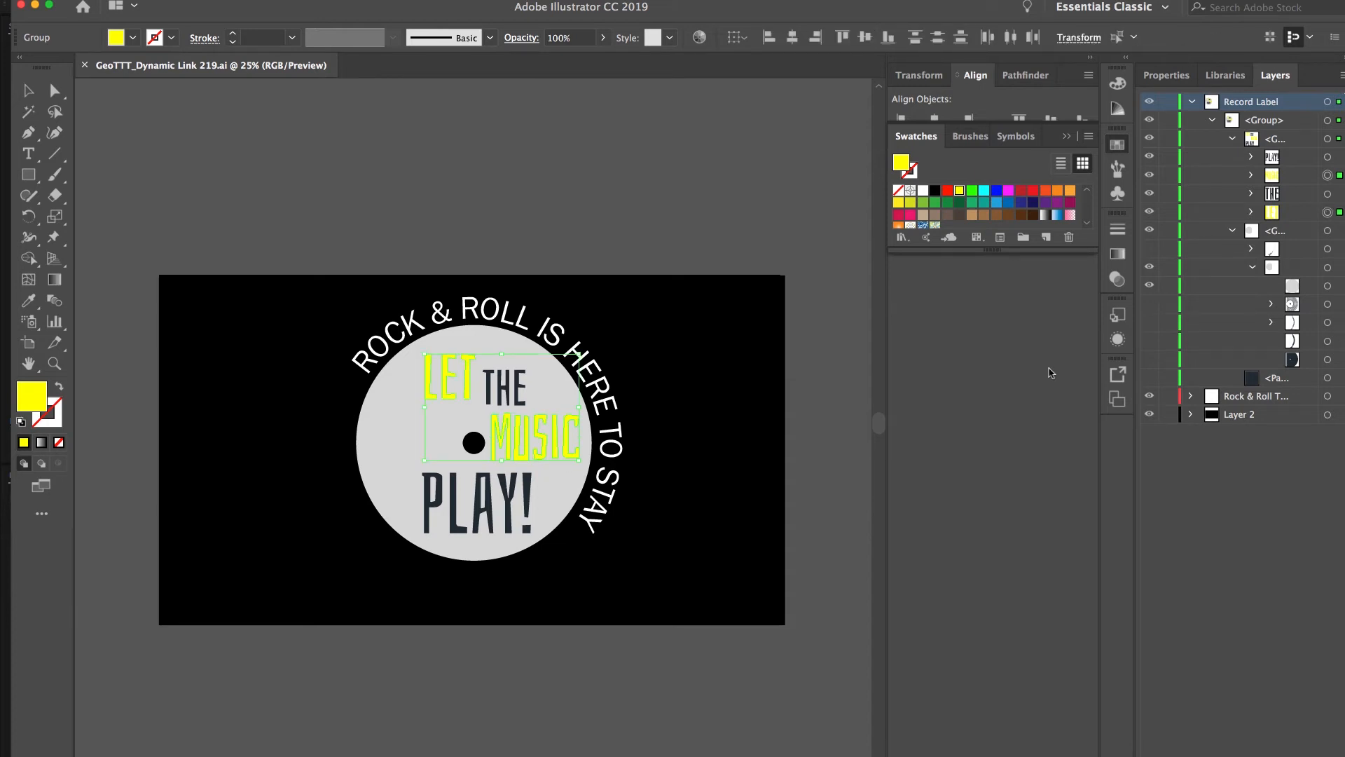
click(1020, 191)
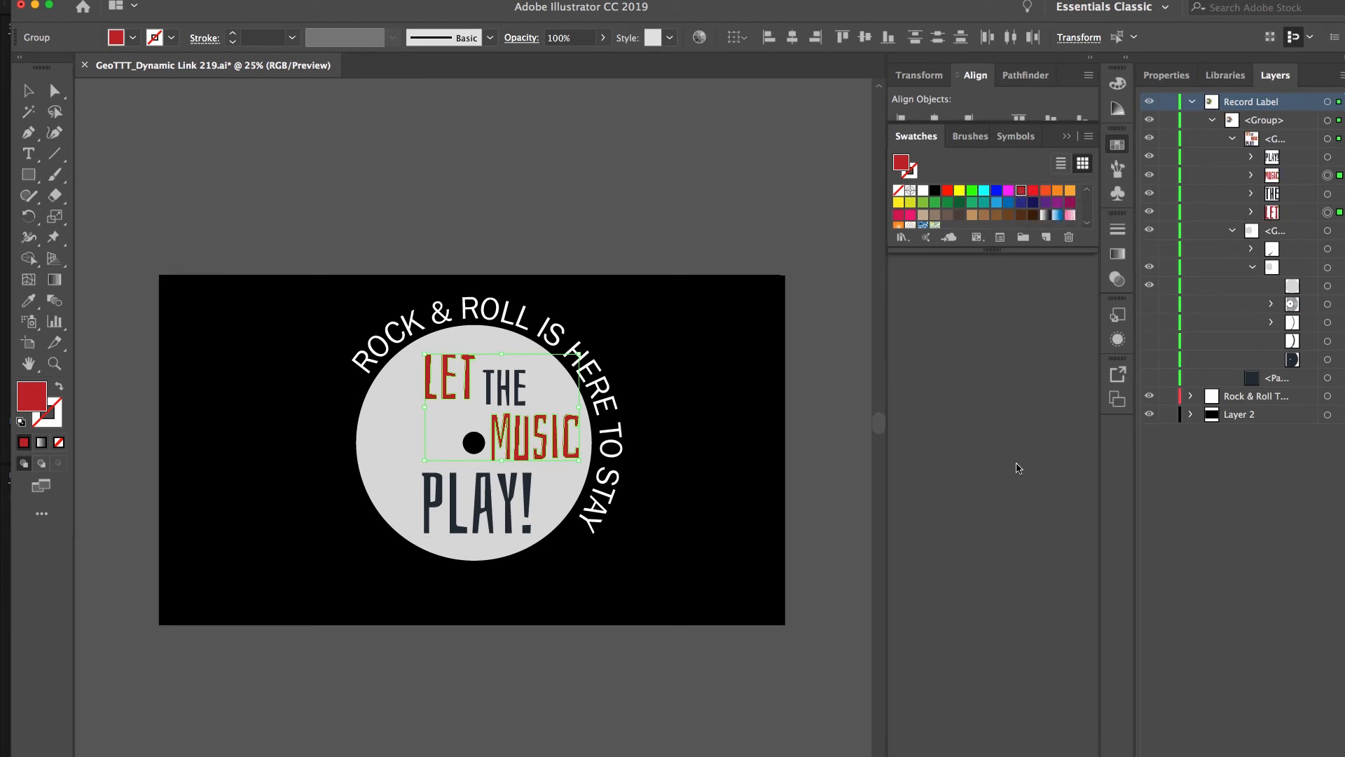
key(super+s)
Step: Switch to After Effects and check the recoloured artwork at 0:00:01:09 in the Linked Comp 06 composition
key(super+Tab)
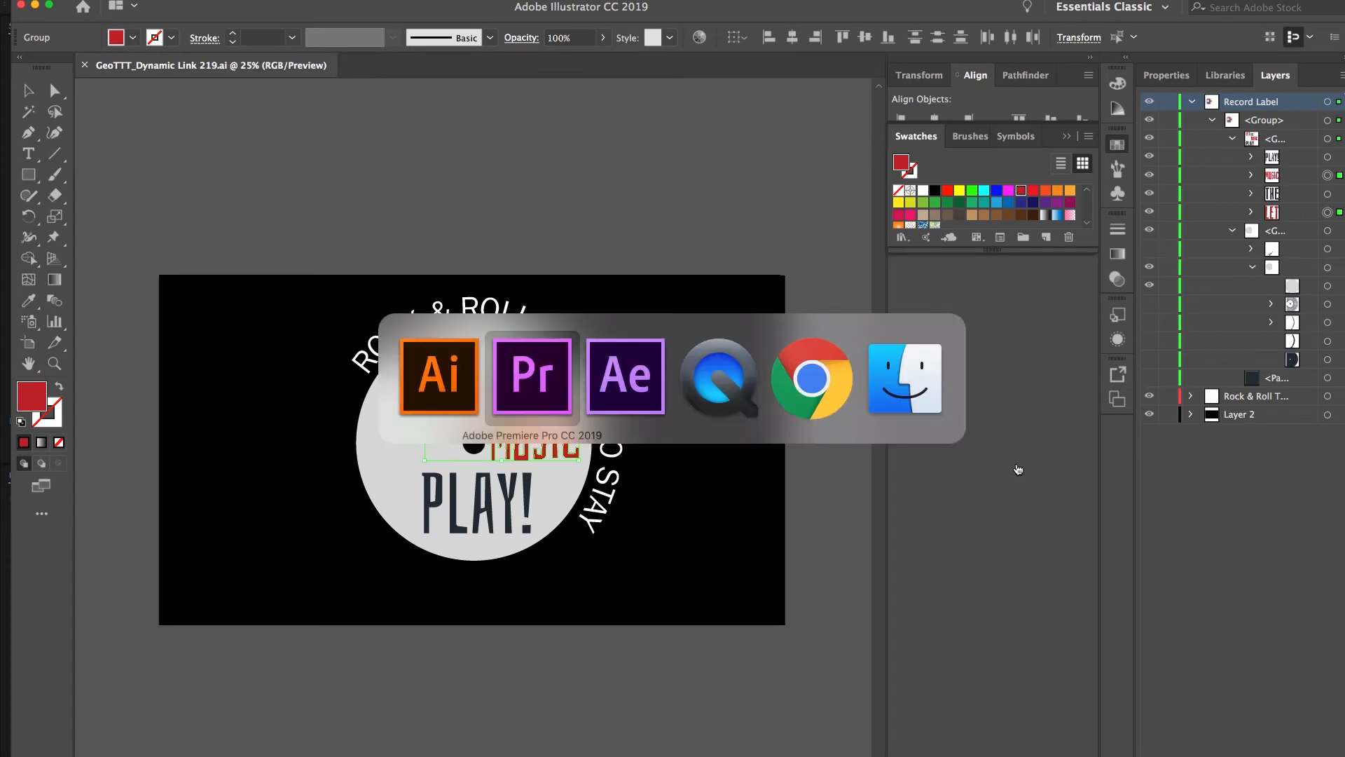
key(super+Tab)
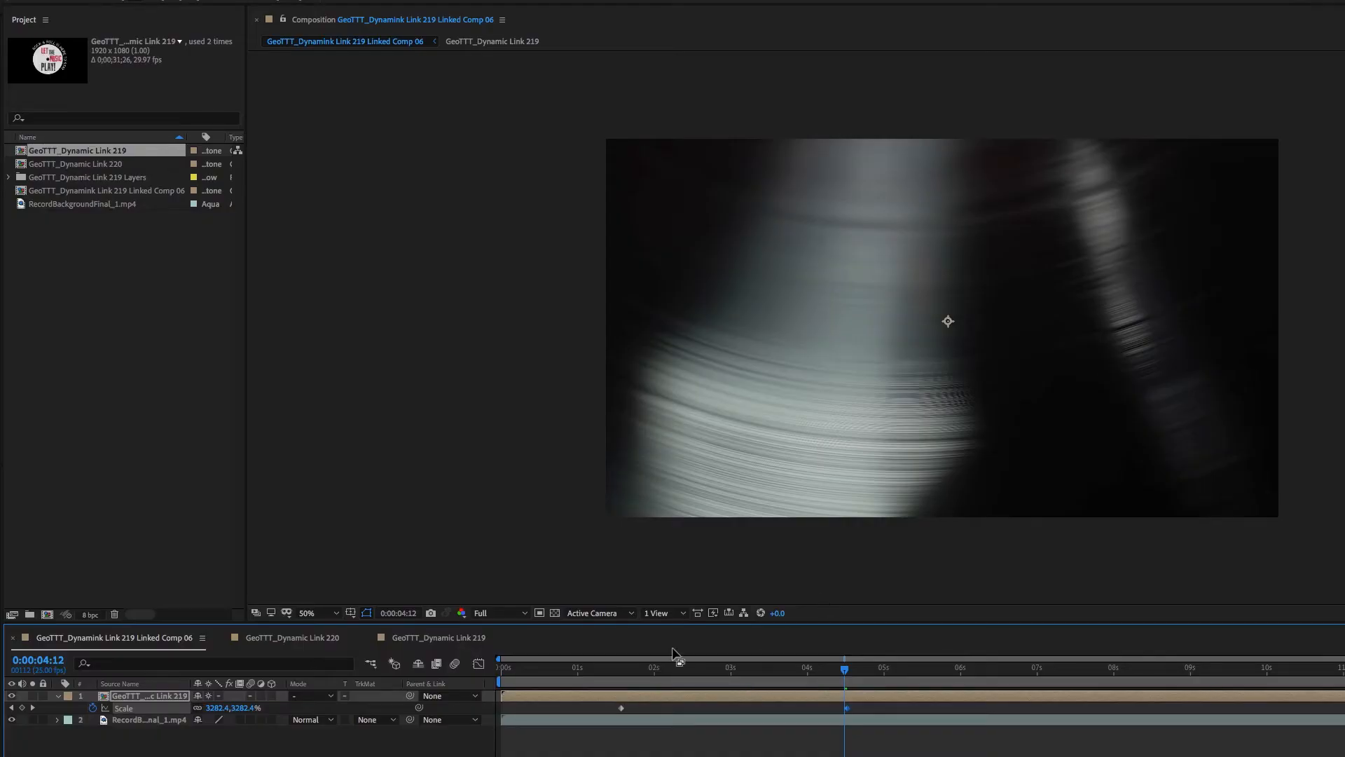
click(607, 667)
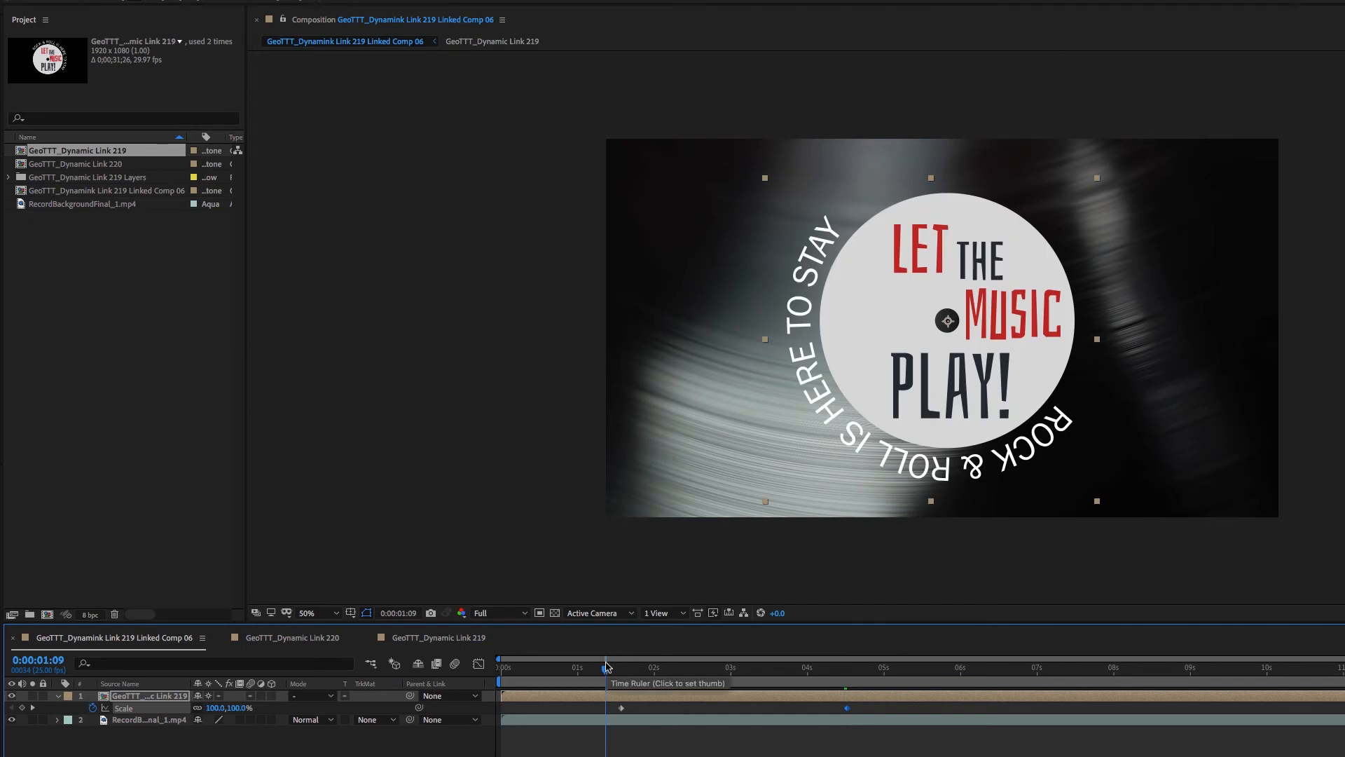
Step: Switch to Premiere Pro and scrub through the linked clip to review the recoloured artwork, rotating text and zoom
key(super+Tab)
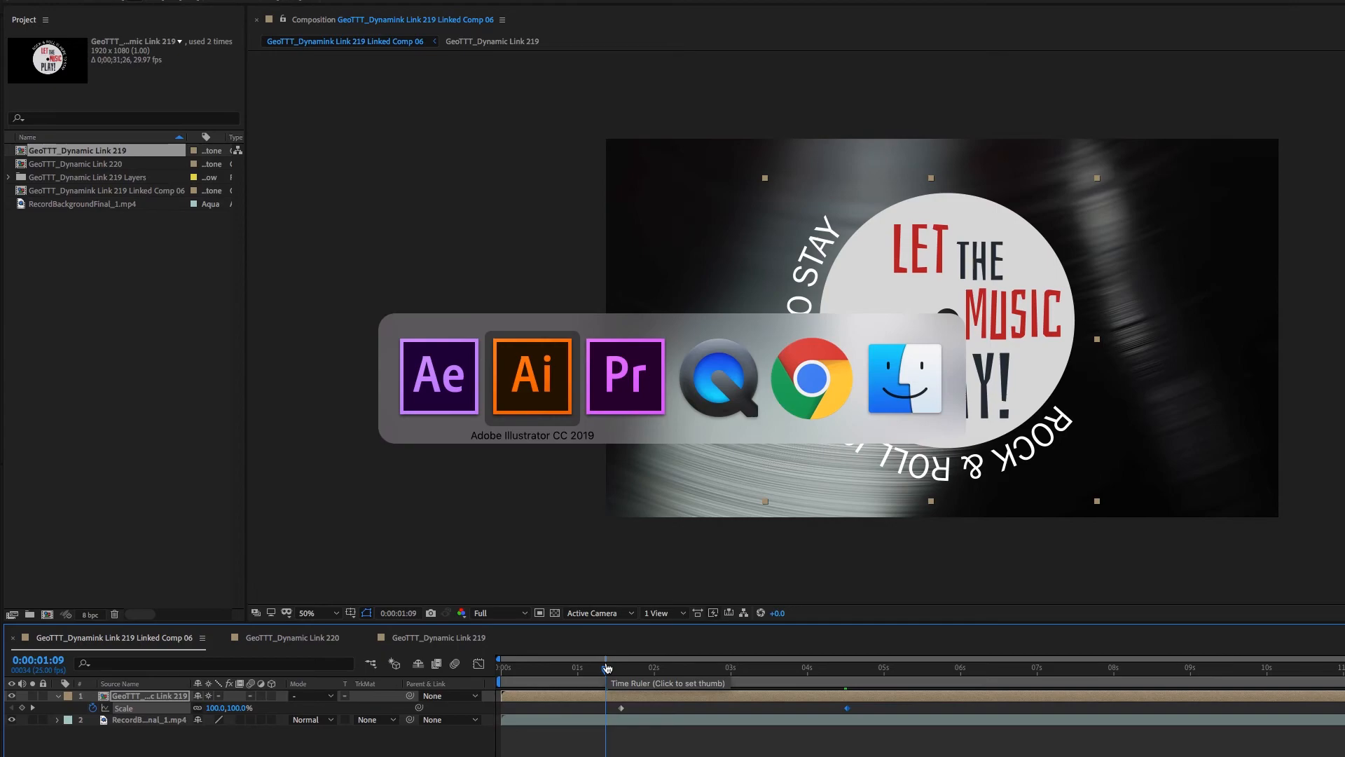
key(super+Tab)
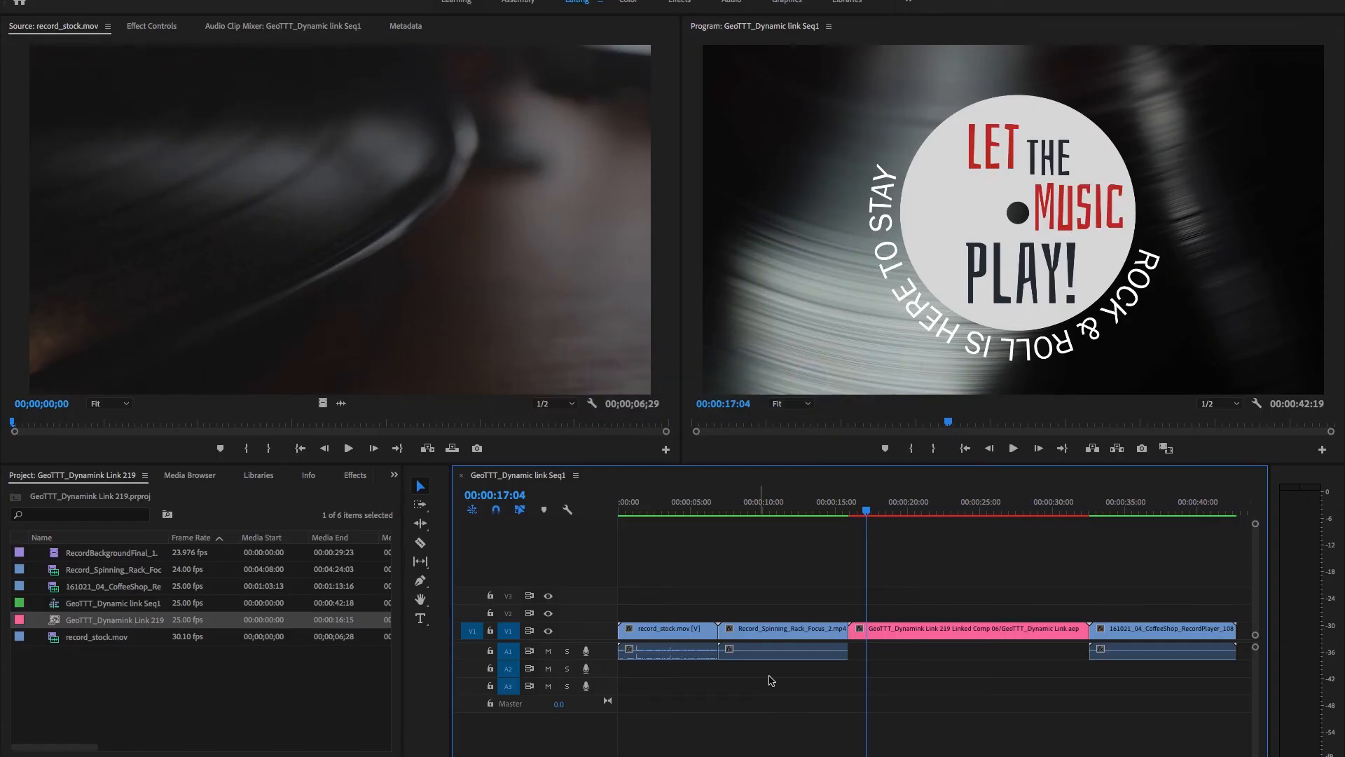
click(858, 512)
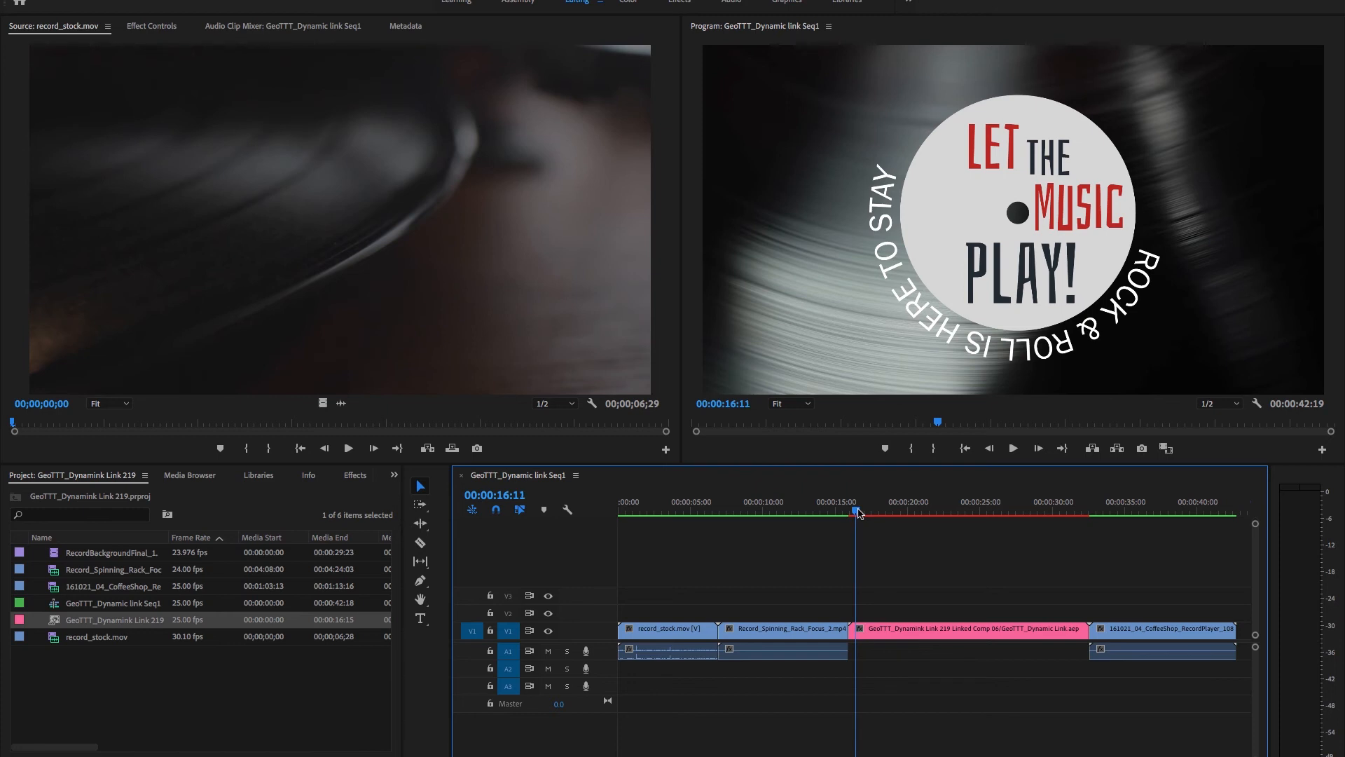
click(935, 514)
click(994, 514)
click(1013, 514)
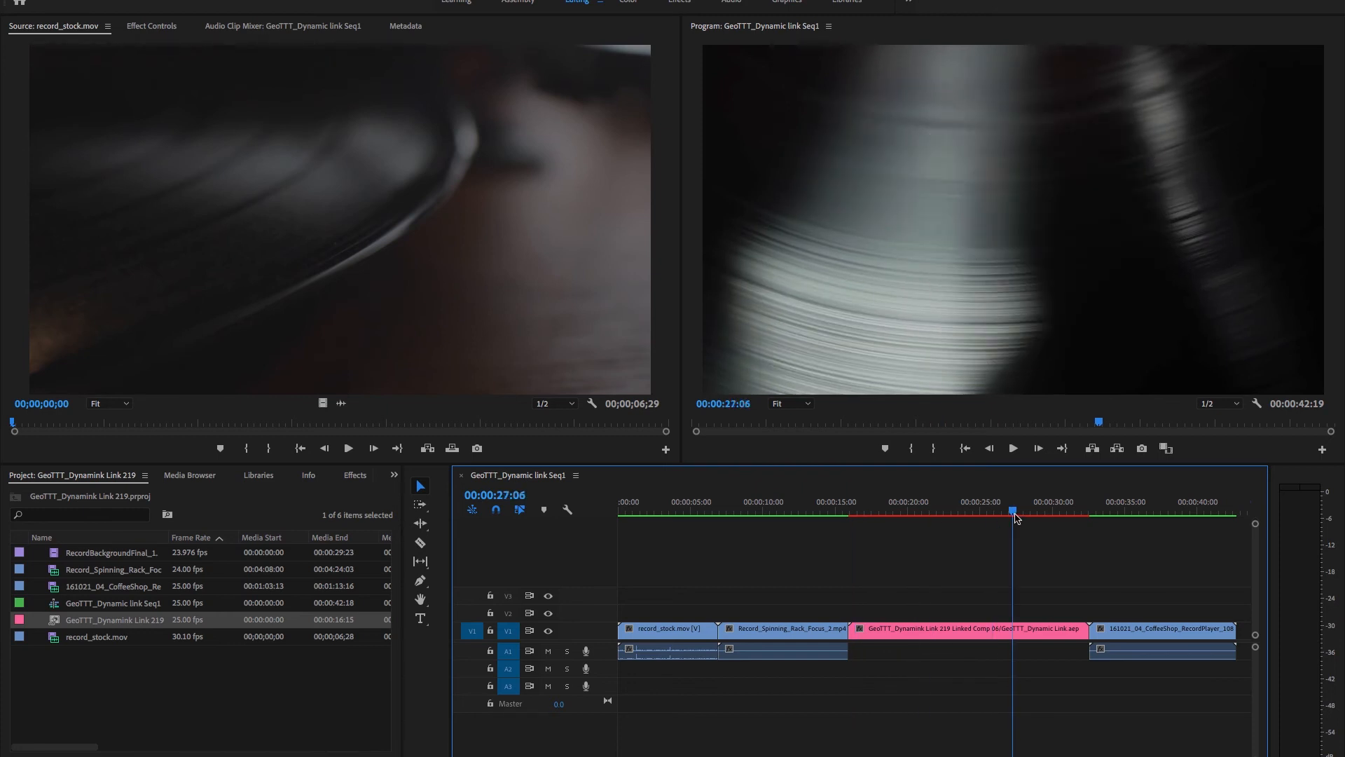
drag(1016, 516, 920, 517)
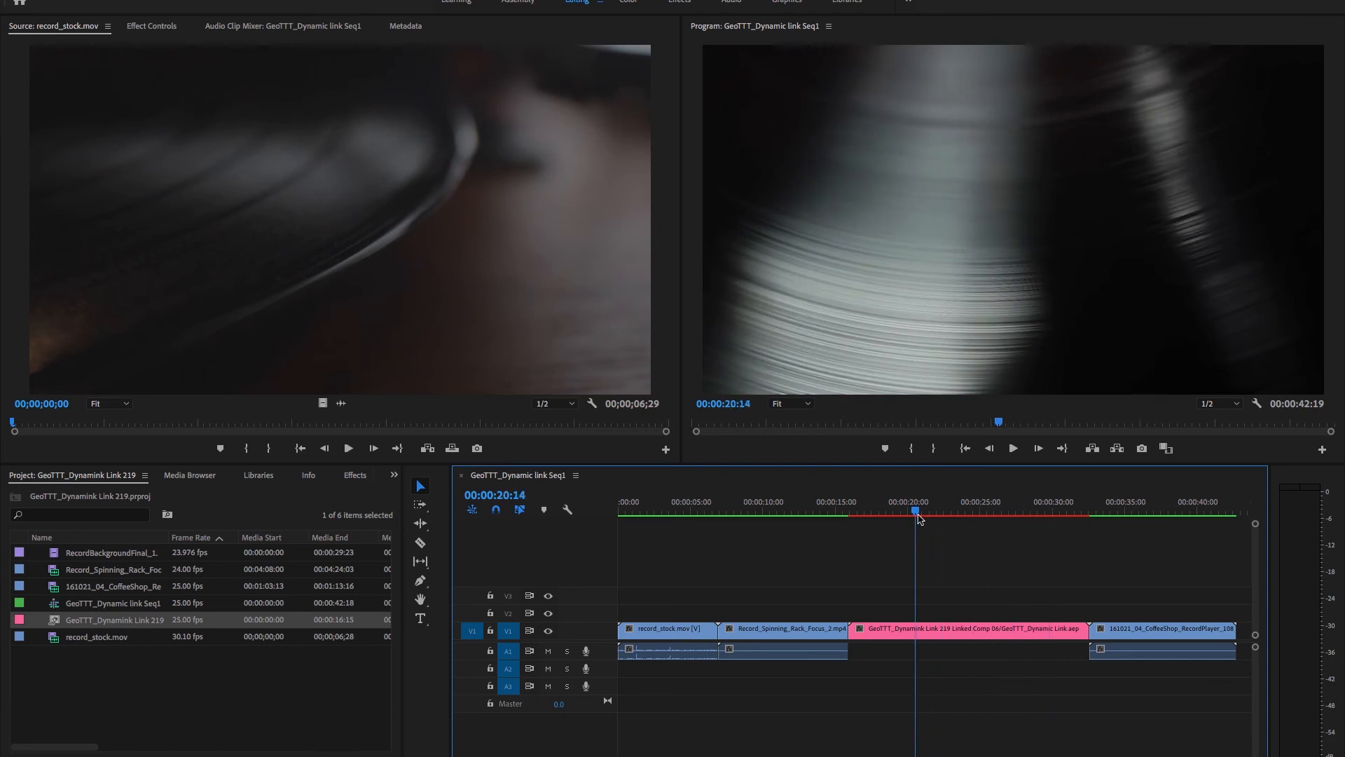
click(879, 516)
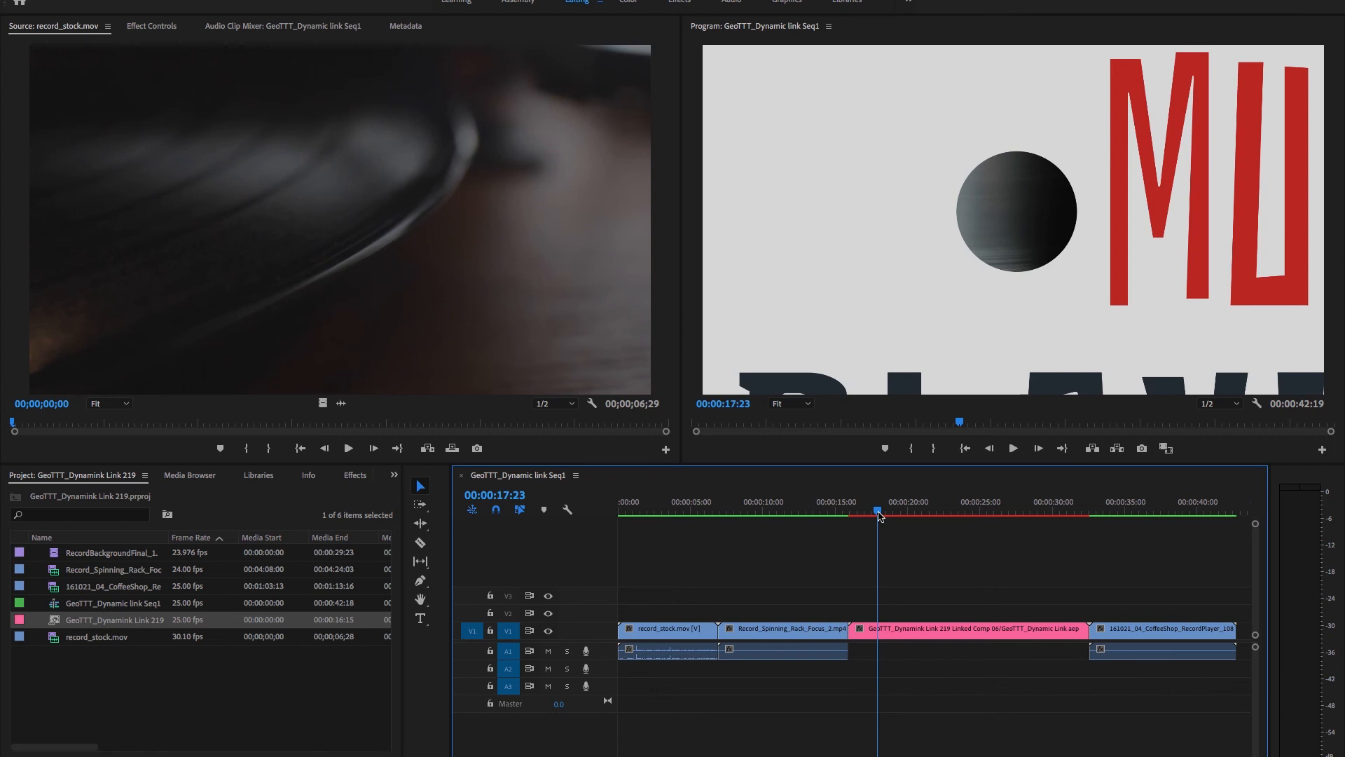
drag(880, 516, 861, 517)
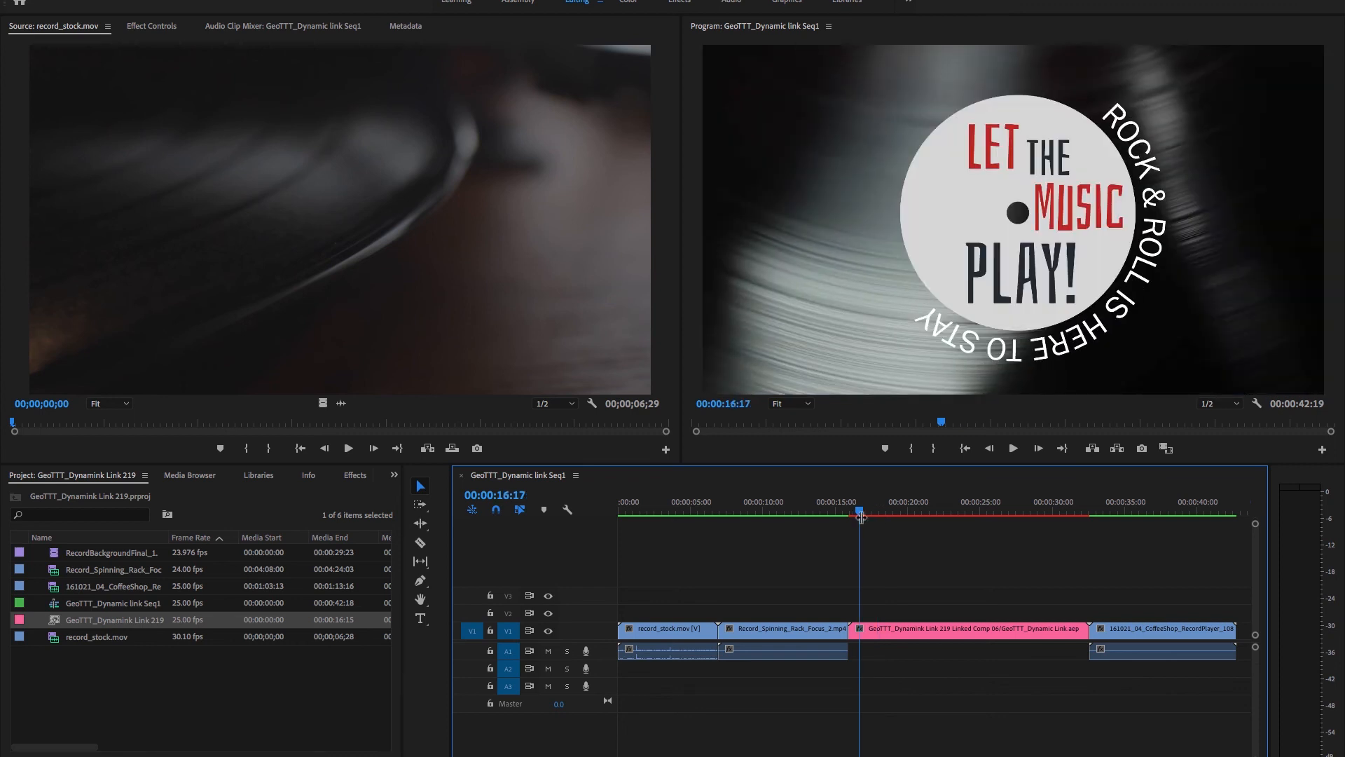